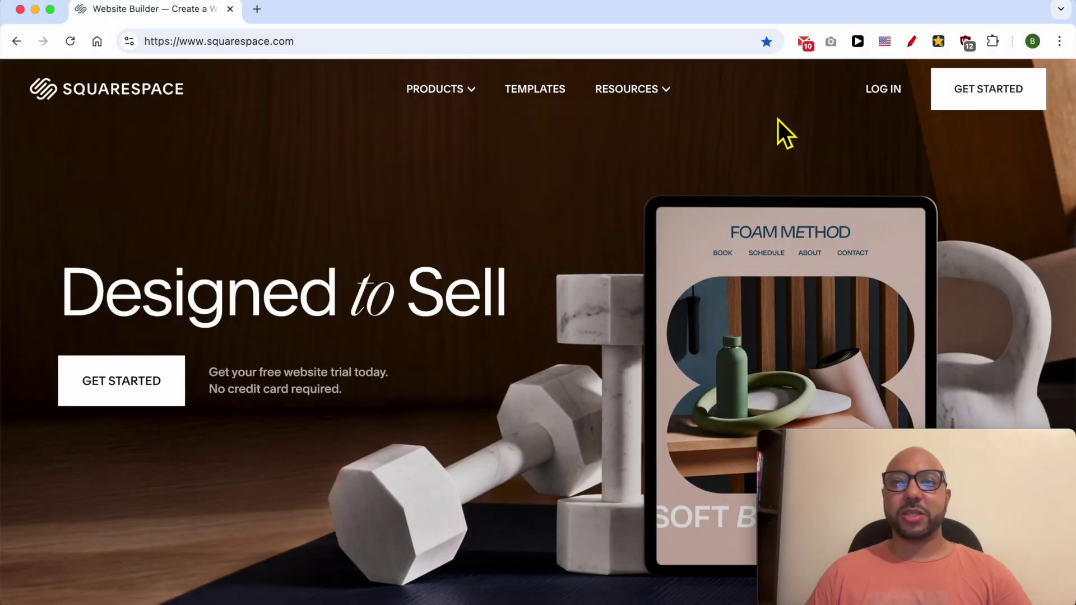
# Open the Squarespace login page using LOG IN in the top navigation
pyautogui.click(878, 92)
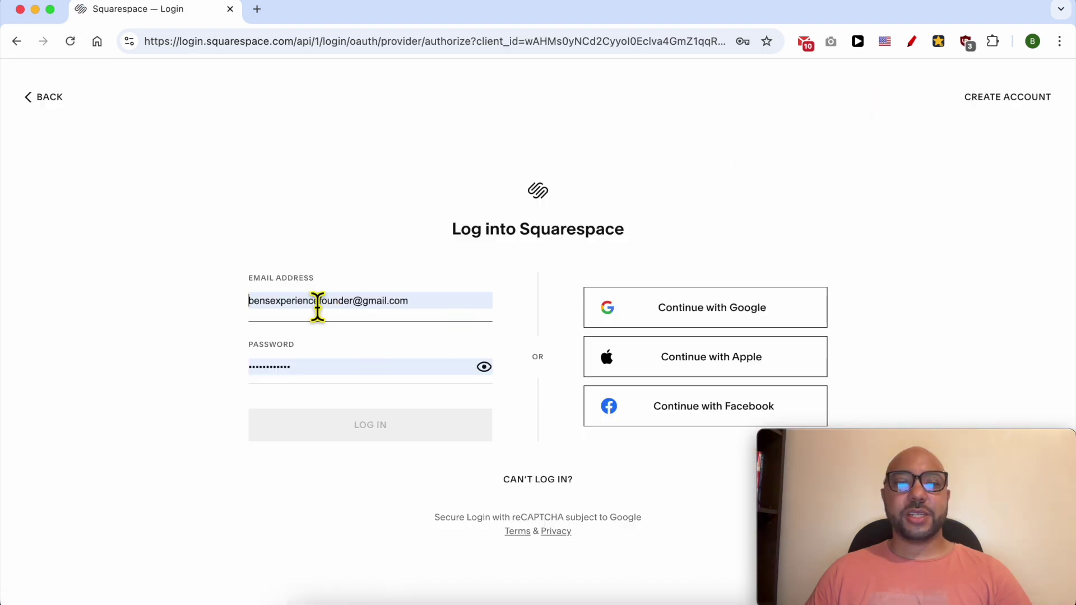
# Sign in with the saved credentials and start creating a new website from the dashboard
pyautogui.click(319, 425)
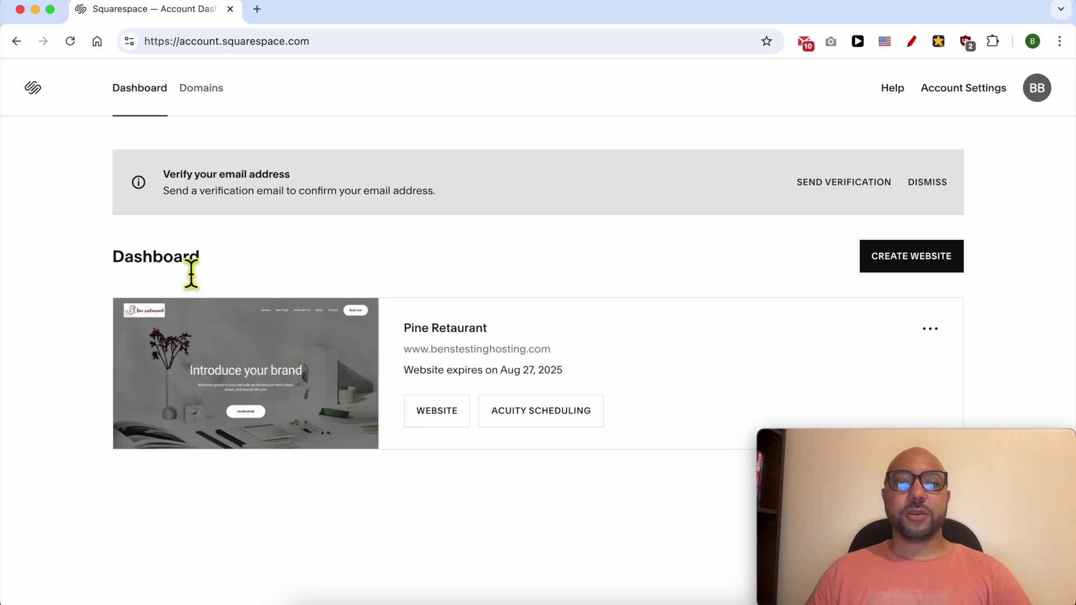
pyautogui.doubleClick(187, 273)
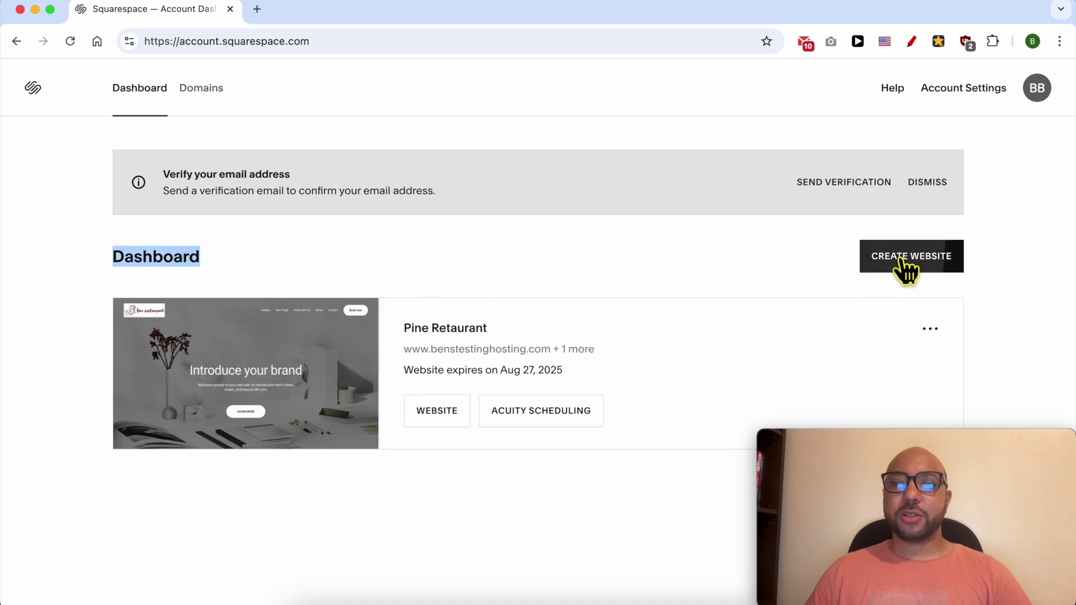
pyautogui.click(928, 268)
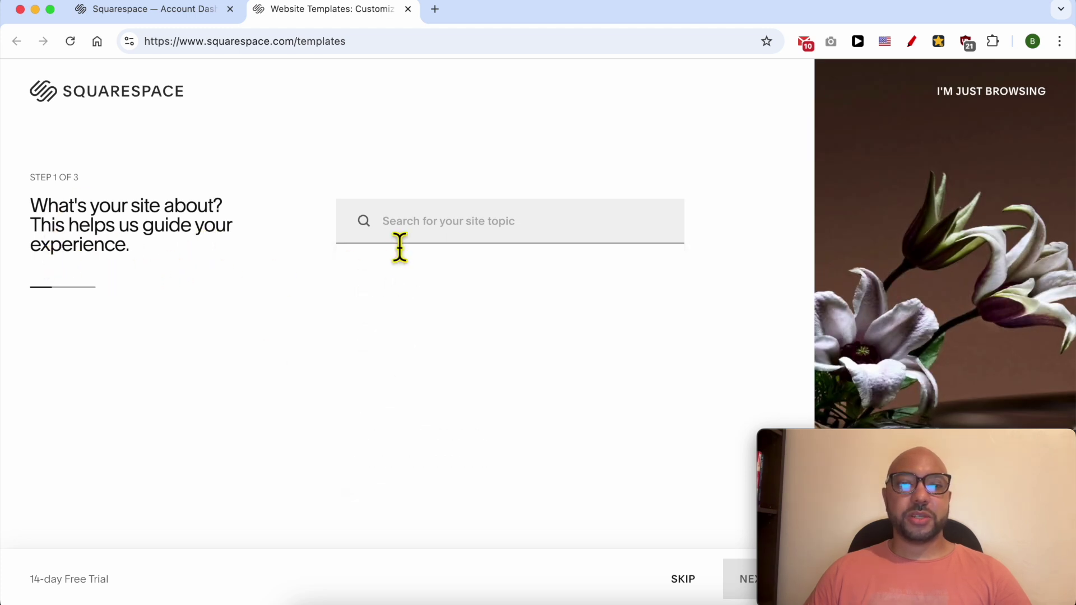
# Search for and choose Plumbing as the site topic, then continue to the goals step
pyautogui.click(439, 224)
pyautogui.write('plum')
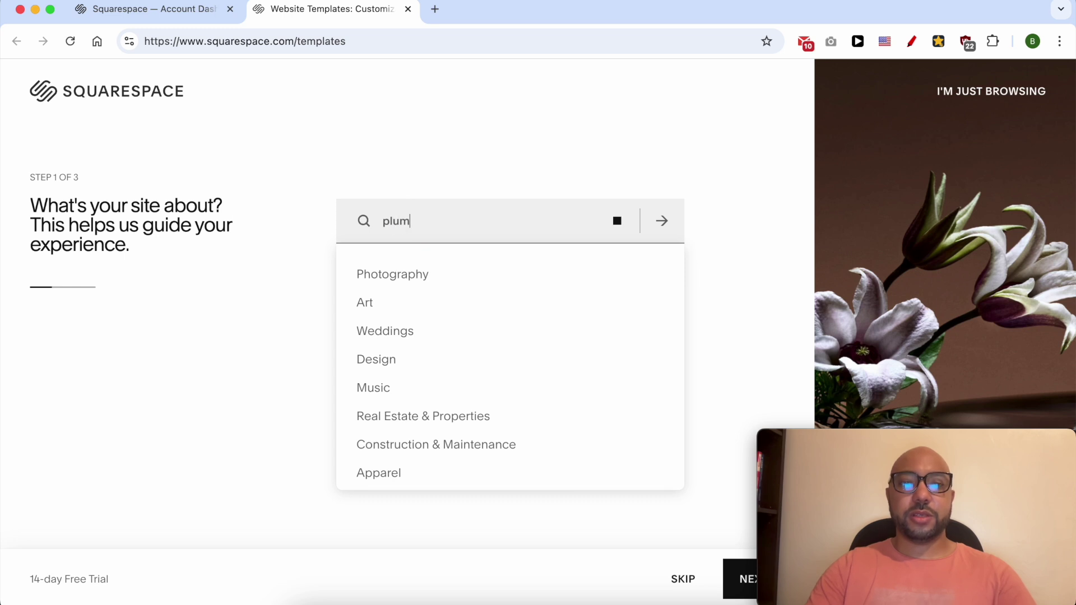
pyautogui.write('bing')
pyautogui.click(374, 274)
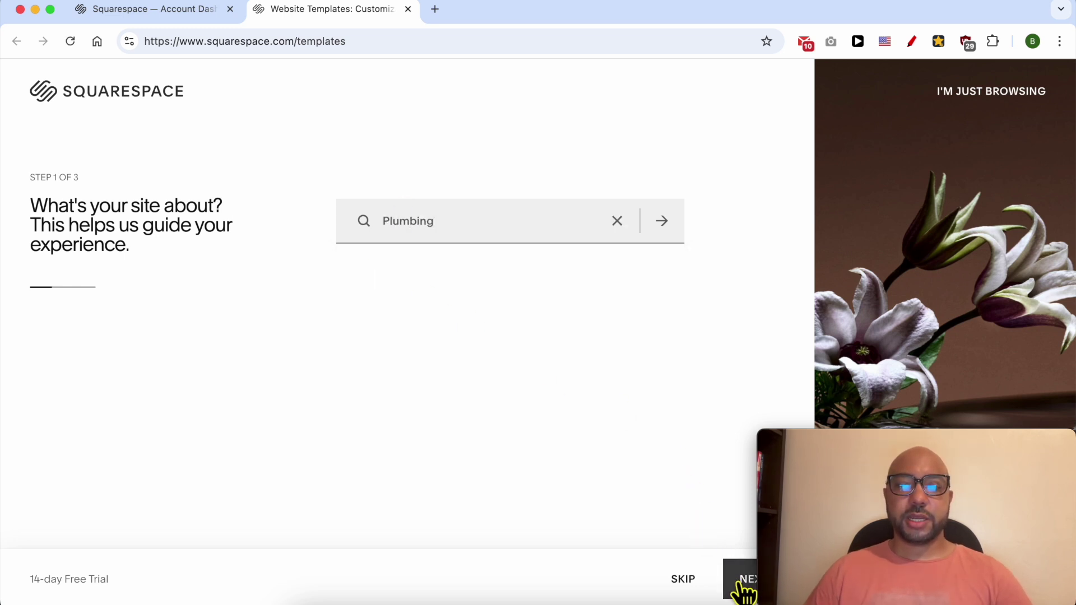
pyautogui.moveTo(758, 473); pyautogui.dragTo(840, 472)
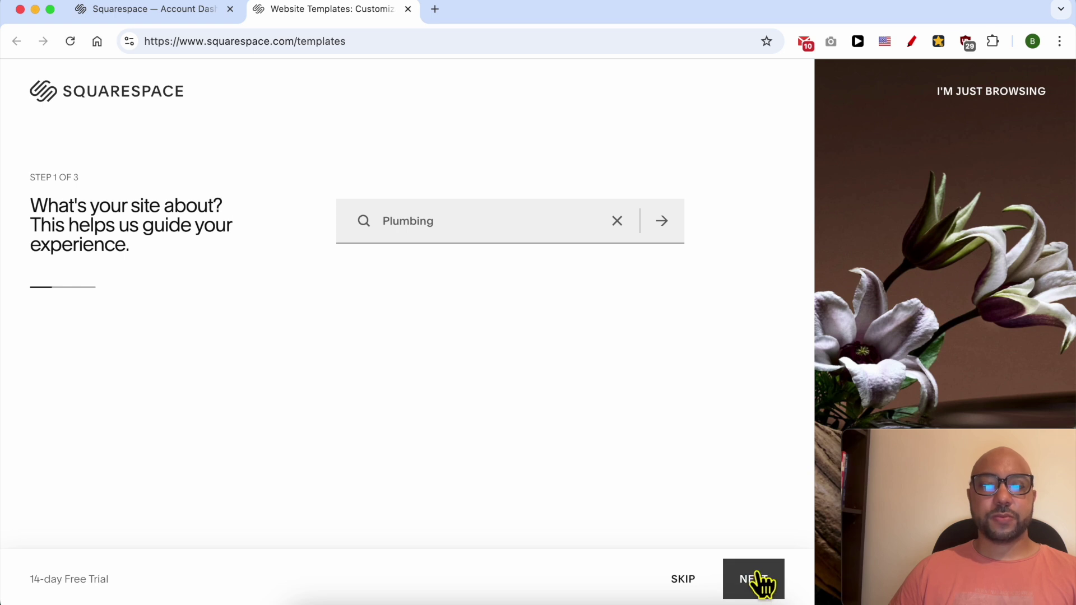
pyautogui.click(761, 583)
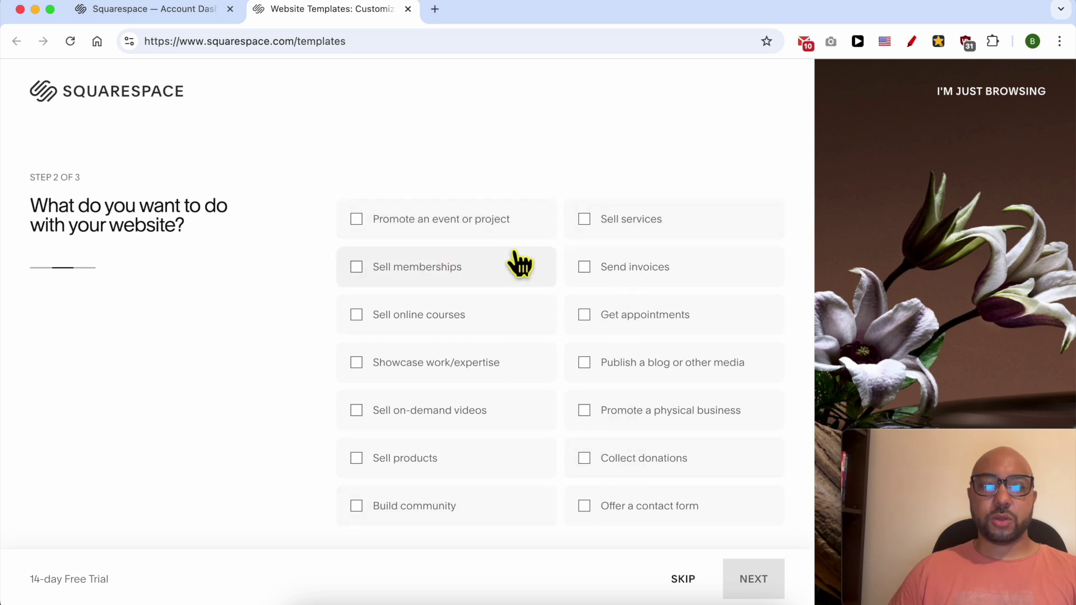
pyautogui.click(682, 581)
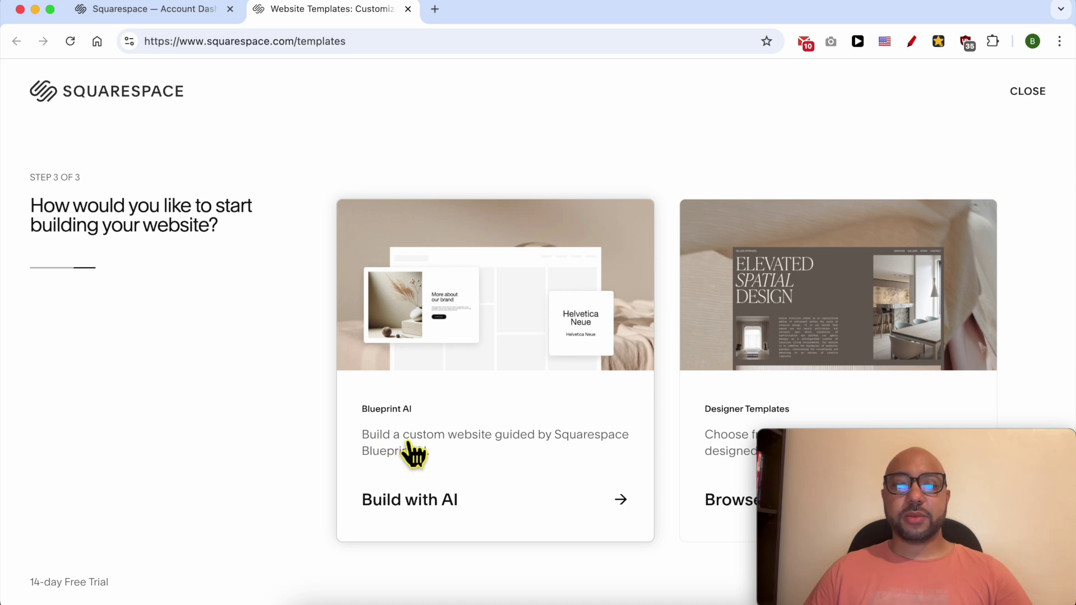
pyautogui.moveTo(839, 459); pyautogui.dragTo(104, 436)
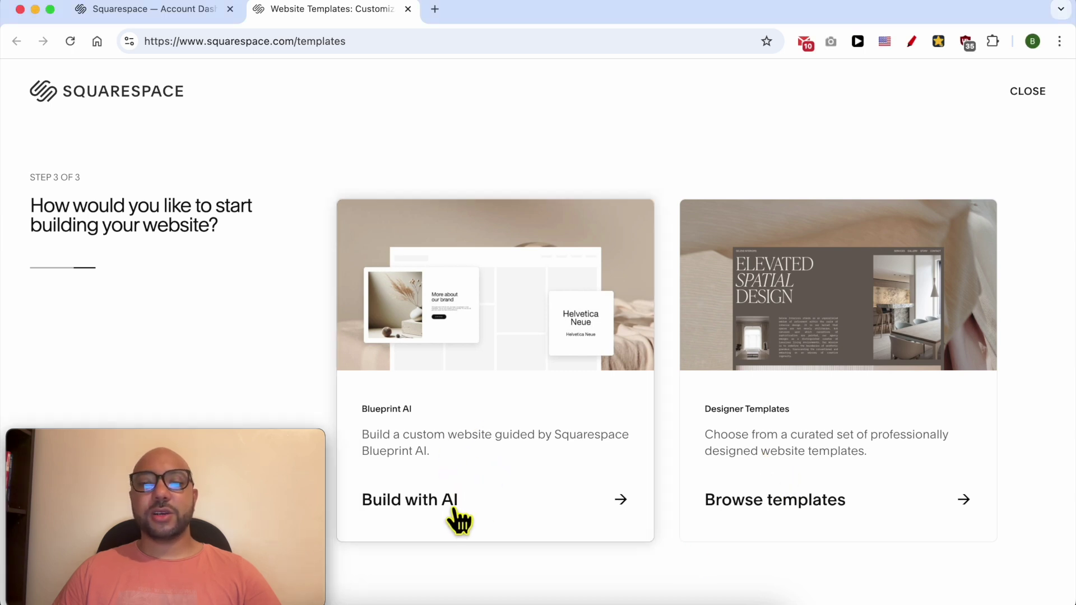
pyautogui.click(426, 454)
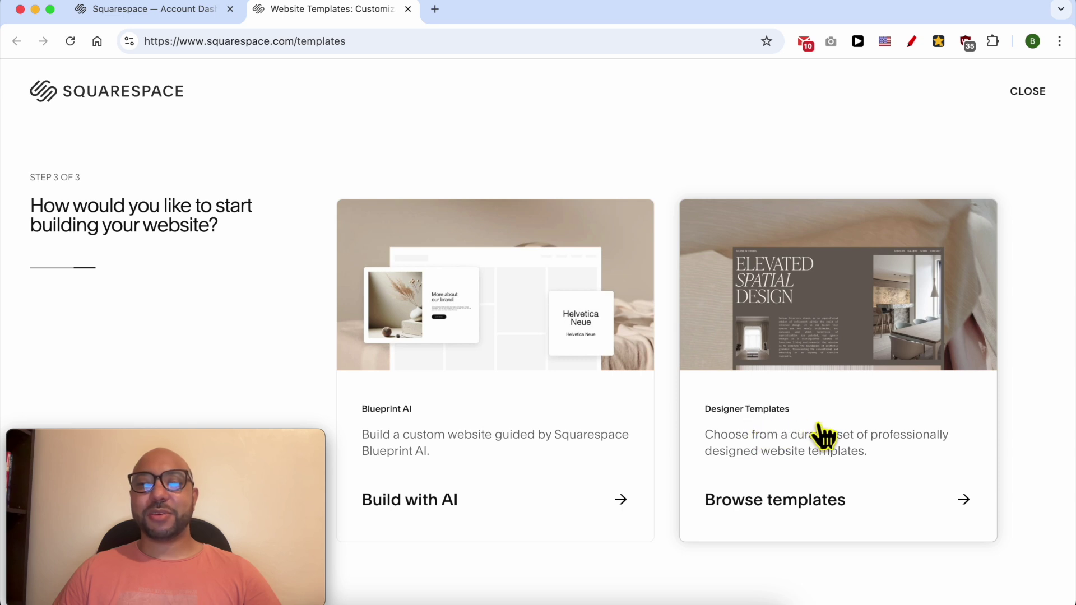
pyautogui.click(437, 434)
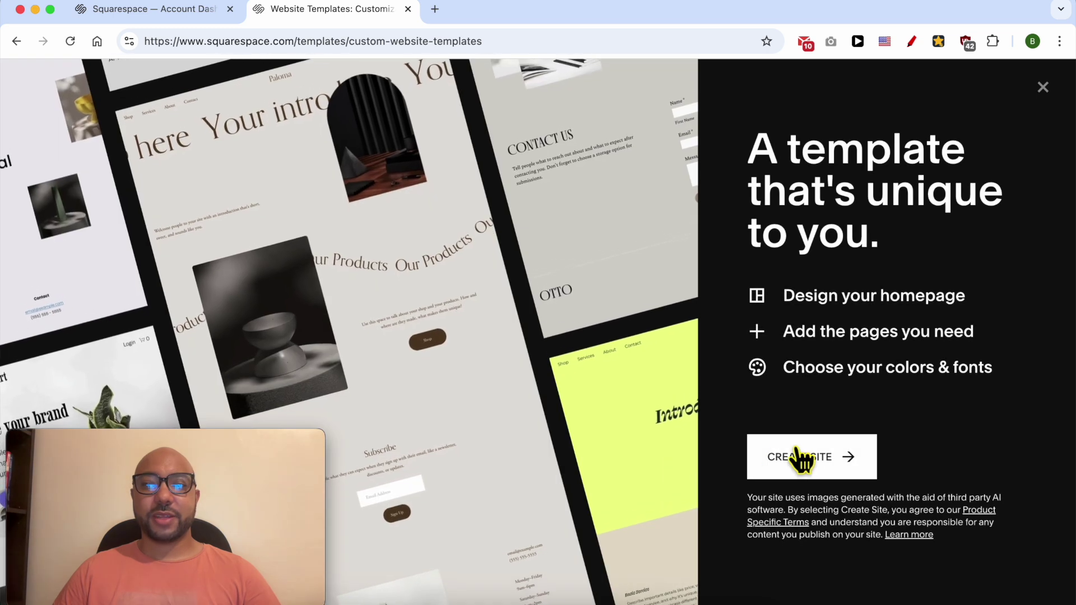
# Create the AI-guided site and enter 'Plumbing Easy' as its title
pyautogui.click(827, 464)
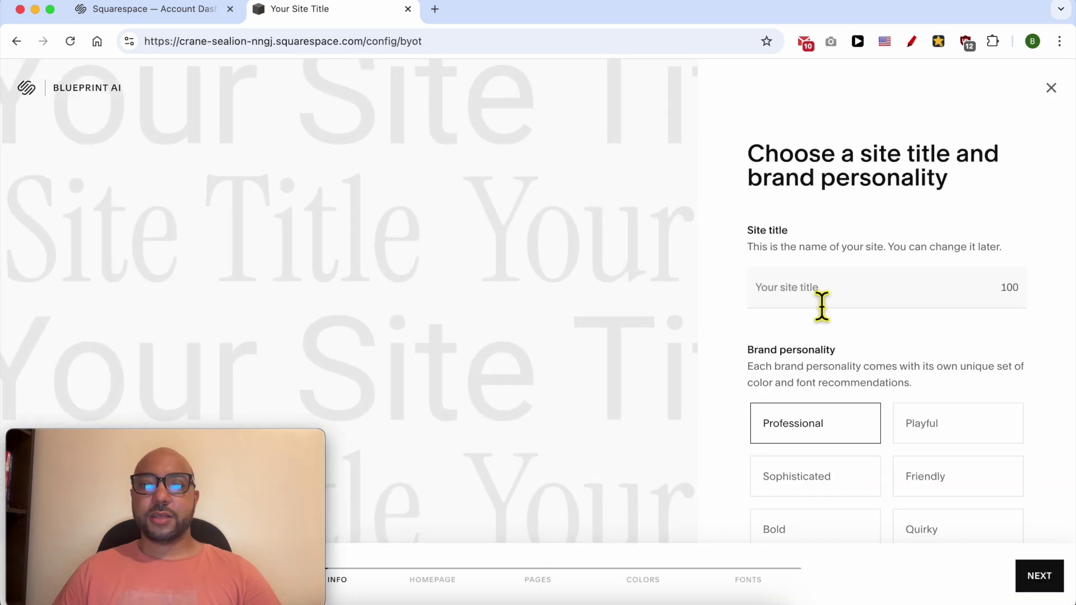
pyautogui.click(821, 305)
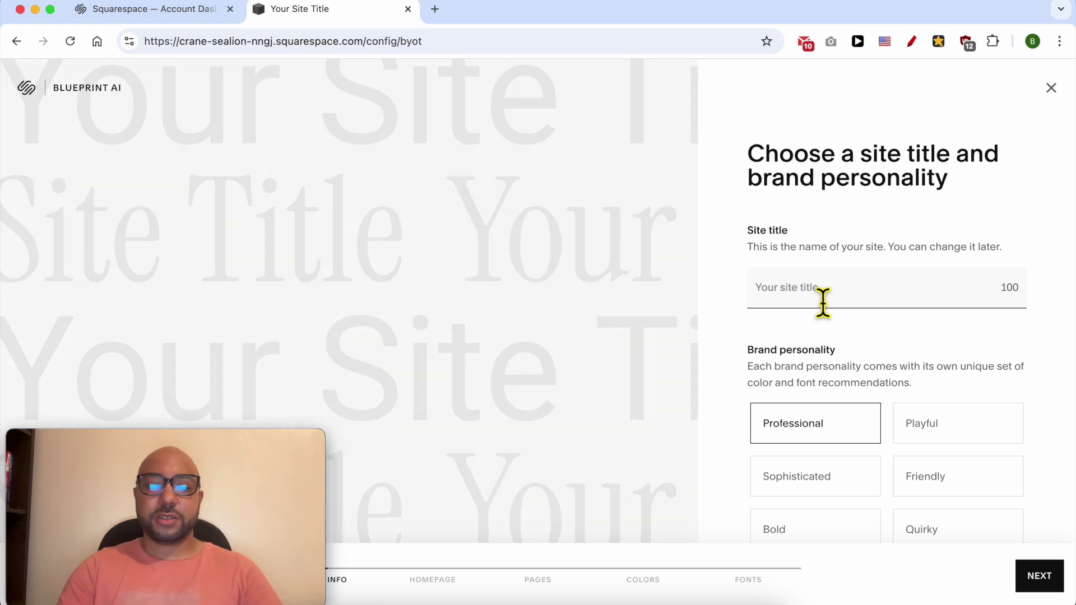
pyautogui.write('Plumbi')
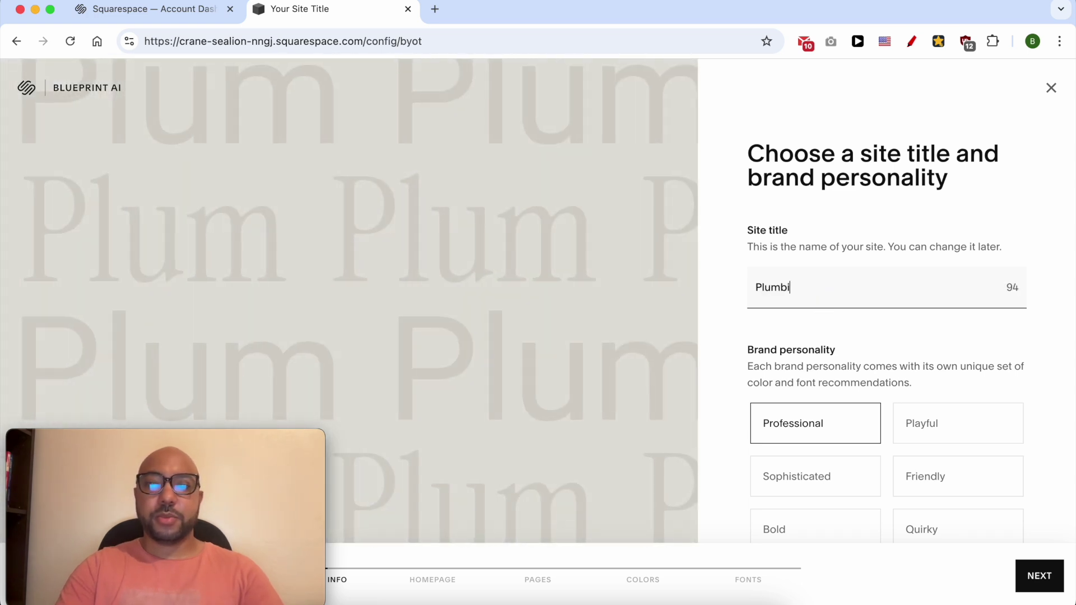
pyautogui.write('ng Easy')
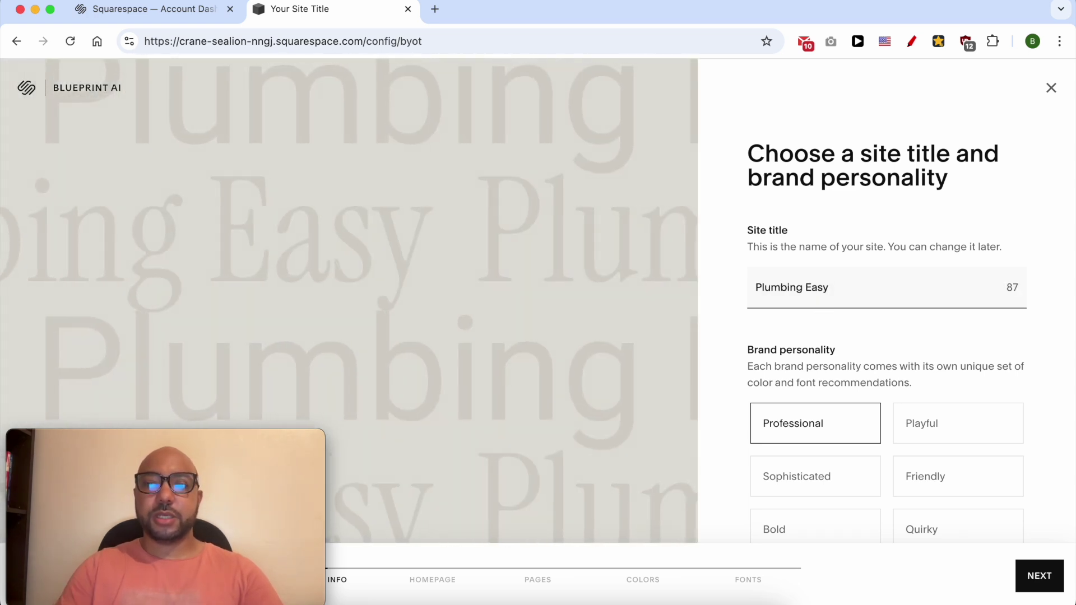
pyautogui.click(798, 363)
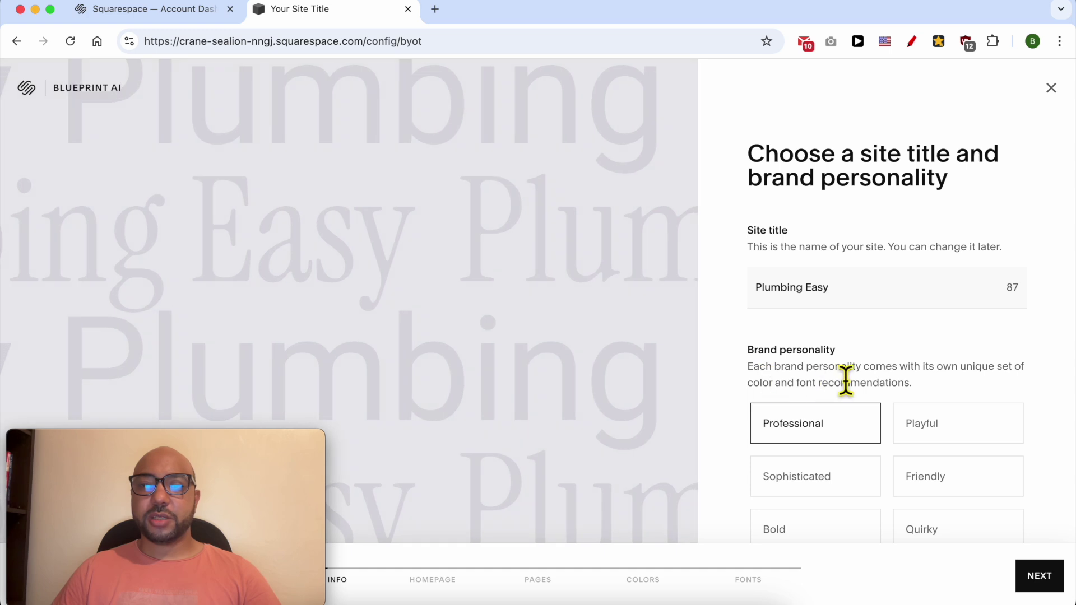
# Choose Friendly as the brand personality and continue to the homepage step
pyautogui.scroll(-3, 838, 406)
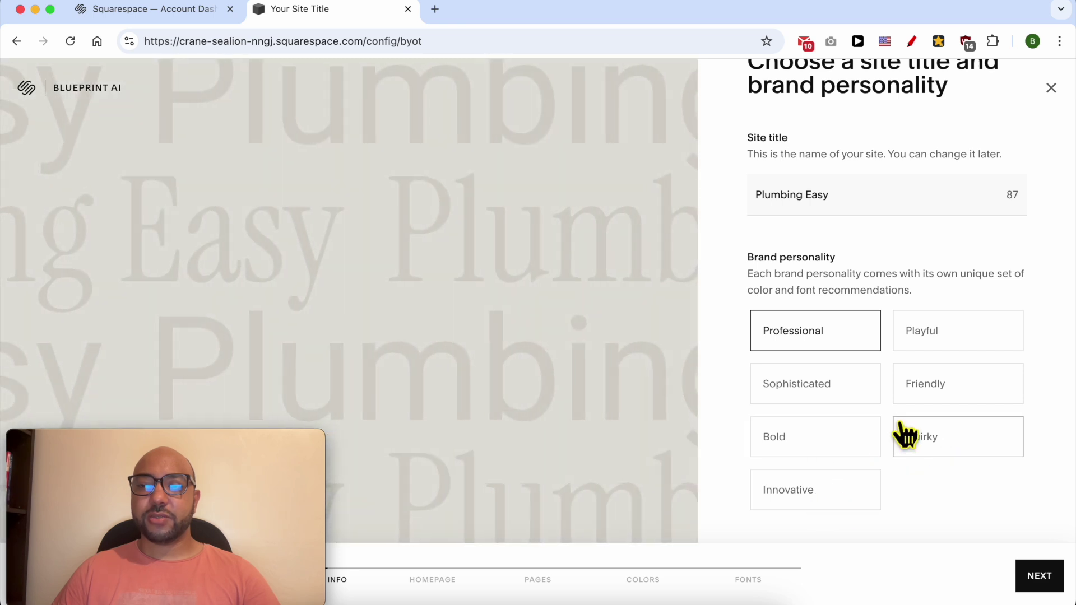
pyautogui.click(948, 398)
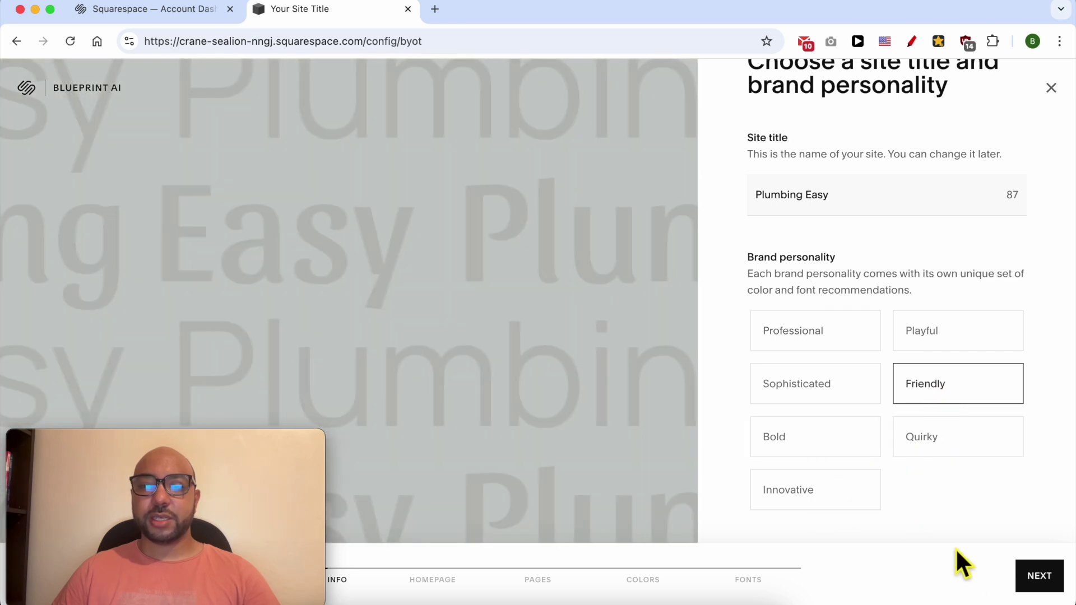
pyautogui.moveTo(308, 351); pyautogui.dragTo(1038, 7)
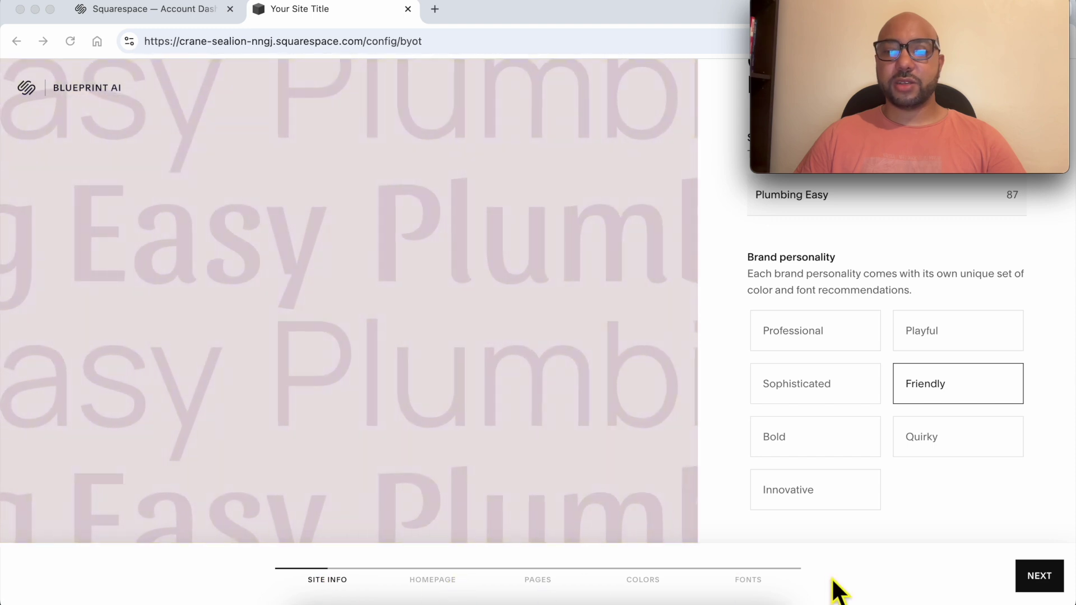
pyautogui.click(1042, 576)
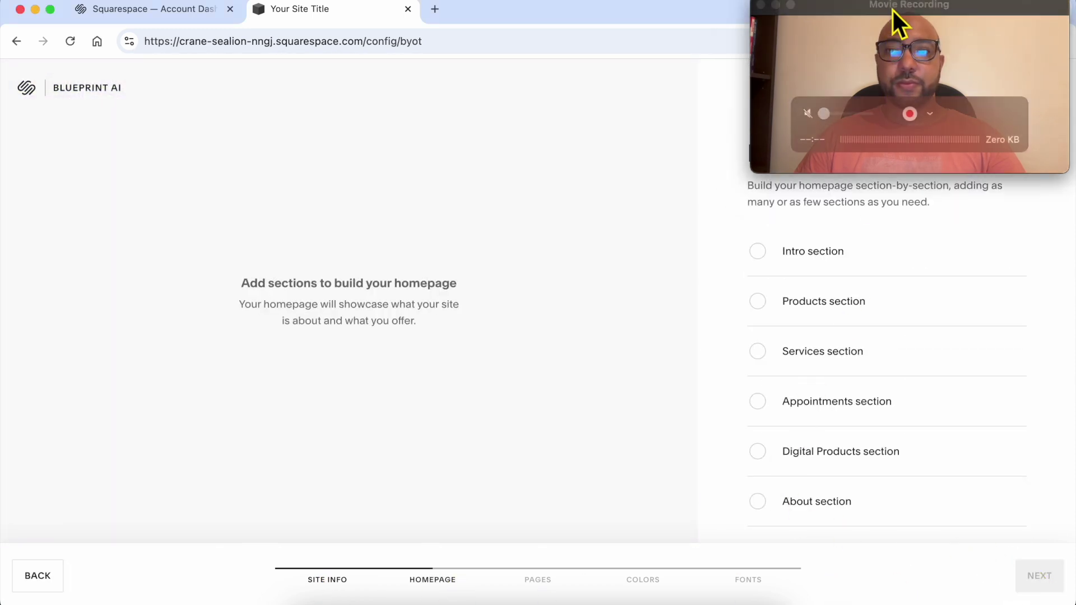
# Add an intro section and, after trying other layouts, settle on dark 'Introduce your brand'
pyautogui.moveTo(893, 17); pyautogui.dragTo(538, 11)
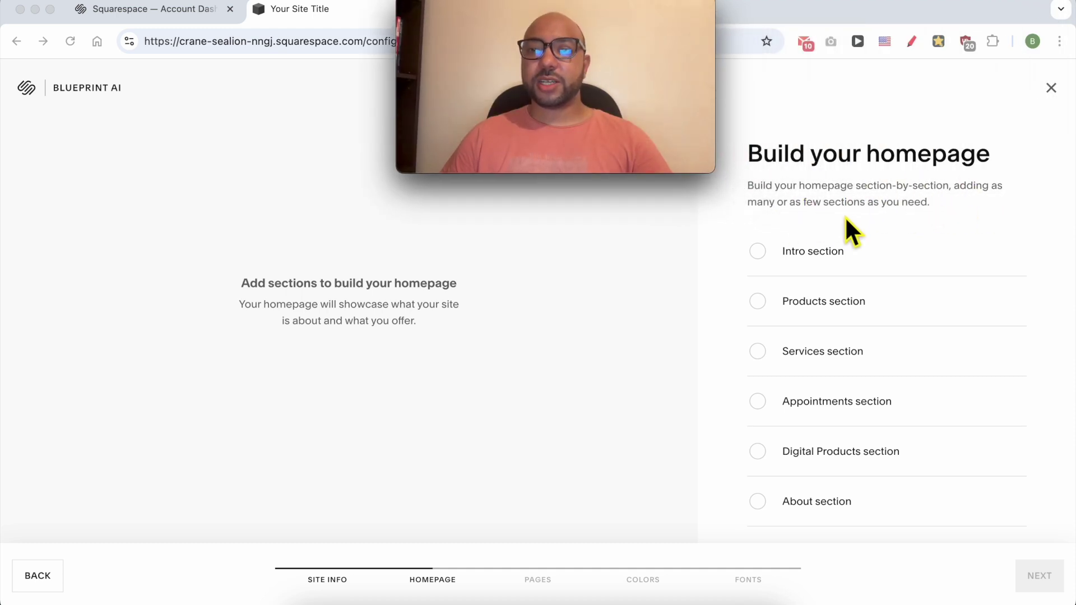
pyautogui.click(816, 265)
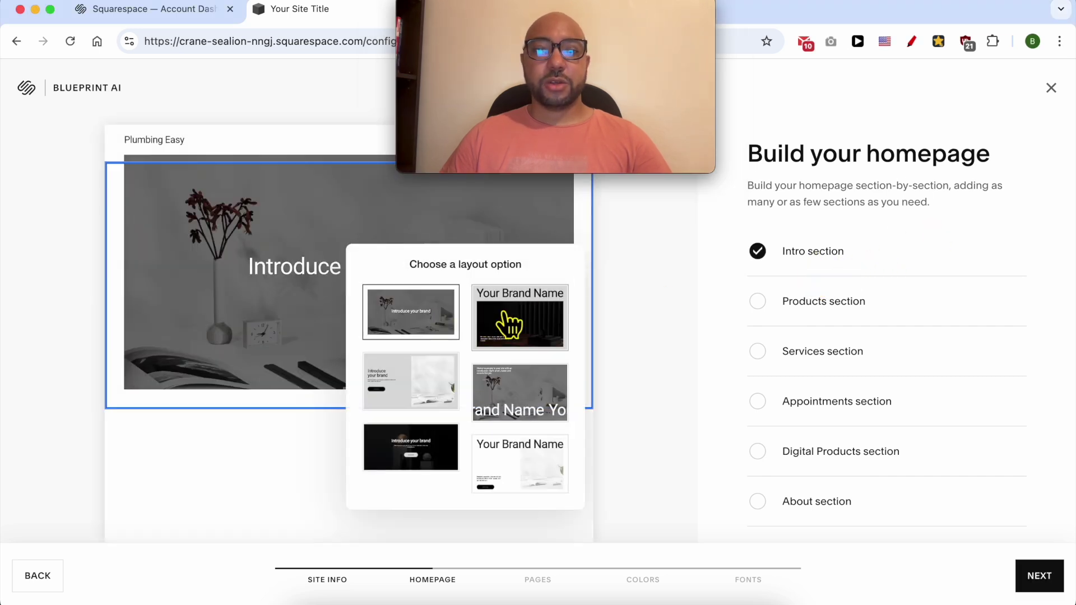
pyautogui.click(483, 331)
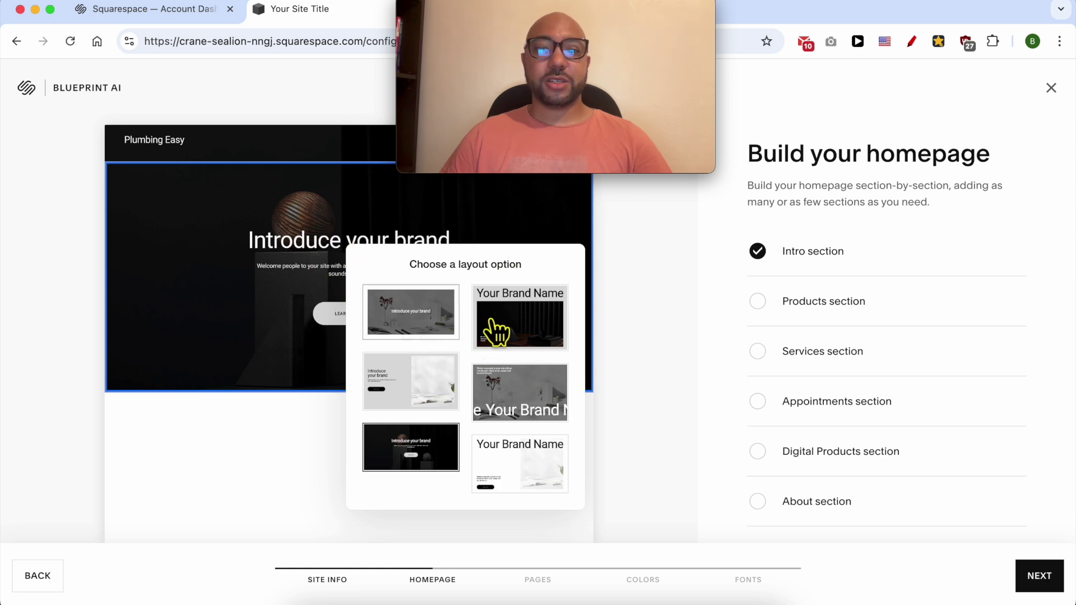
pyautogui.click(642, 298)
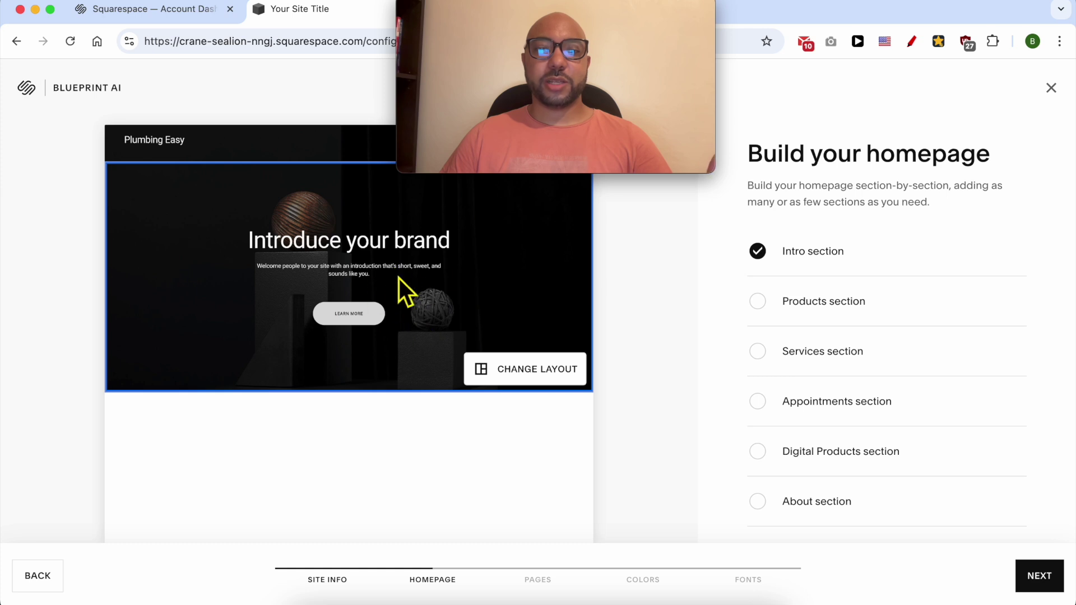
pyautogui.click(532, 379)
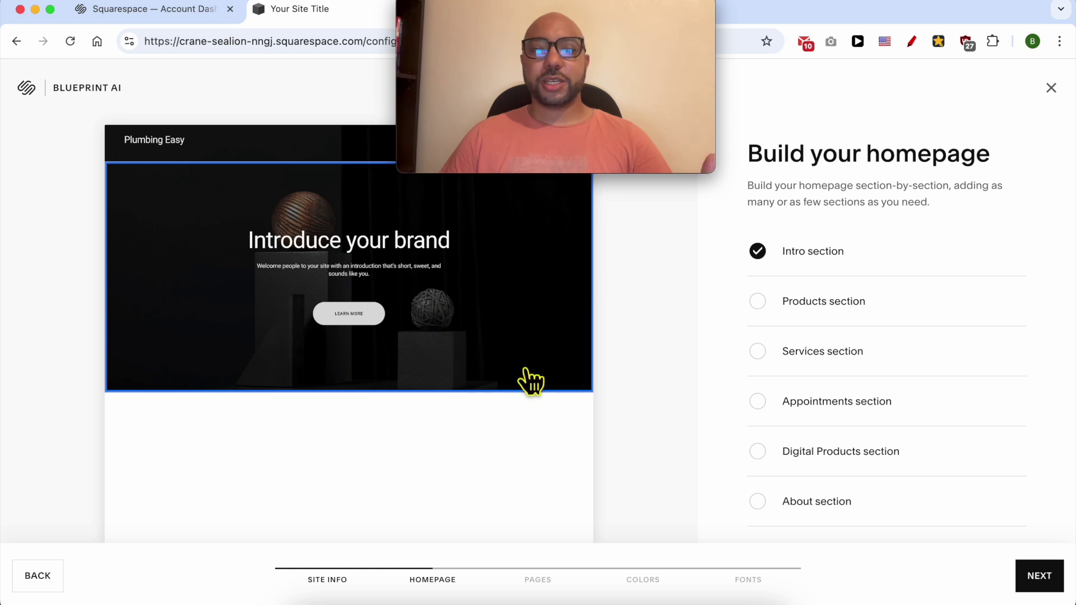
pyautogui.click(516, 485)
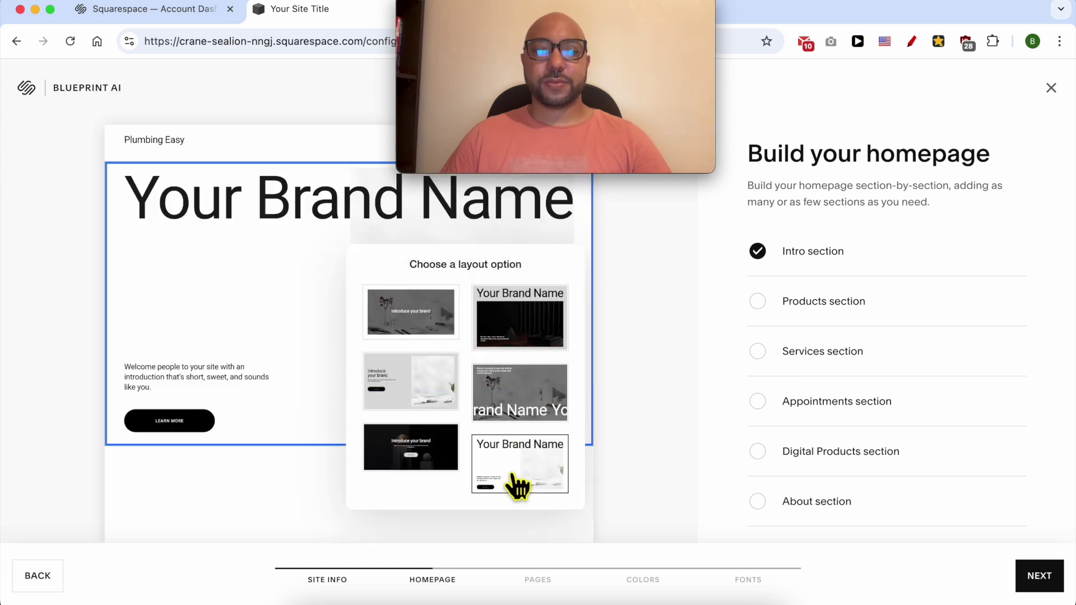
pyautogui.click(424, 465)
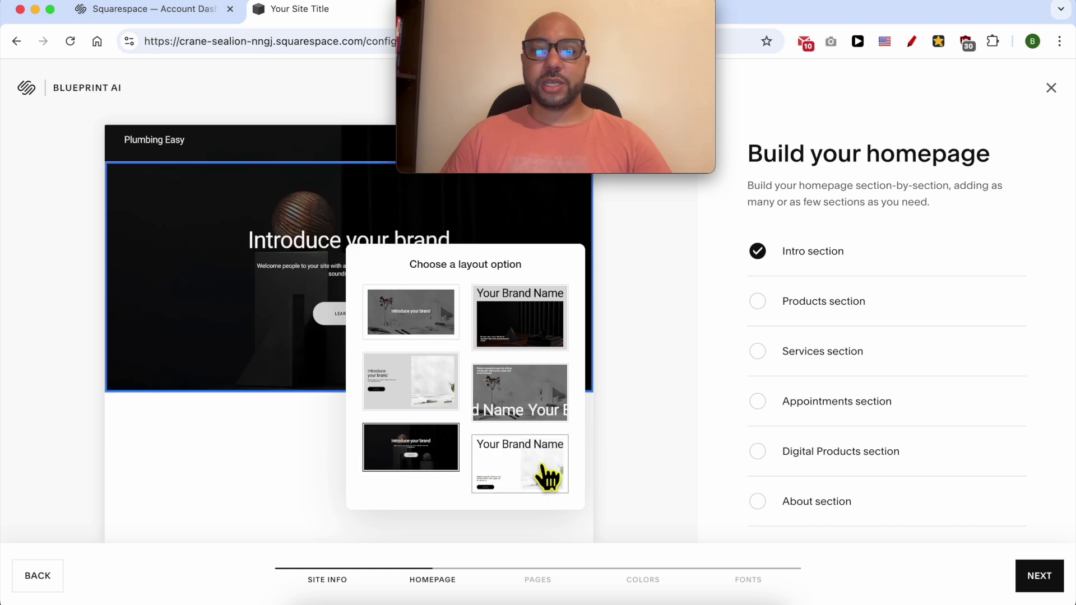
pyautogui.click(644, 429)
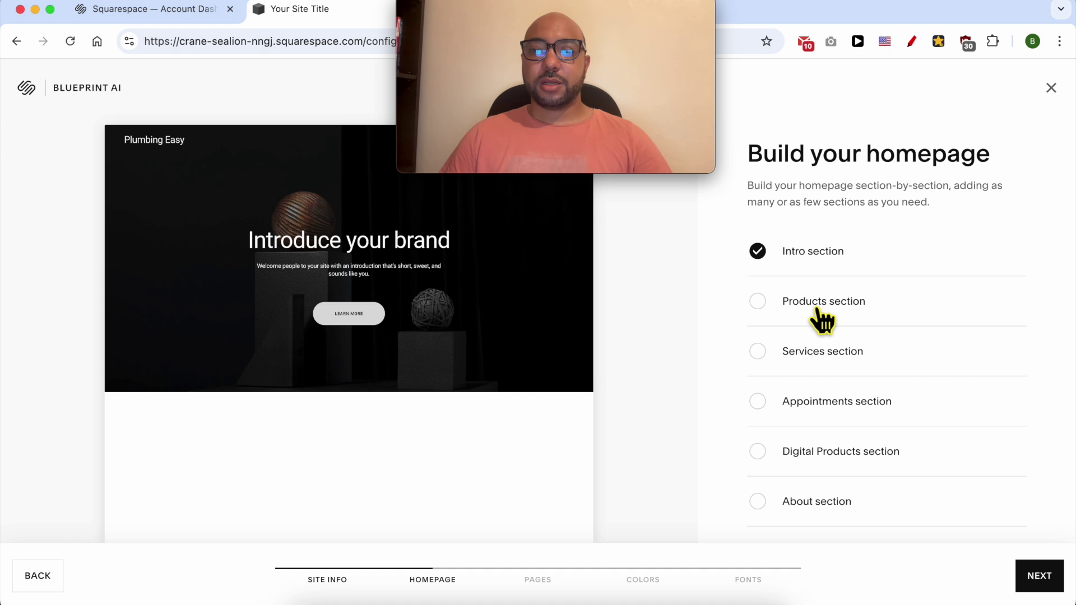
# Leave out products and add Our Services with the four circular-image card layout
pyautogui.click(866, 310)
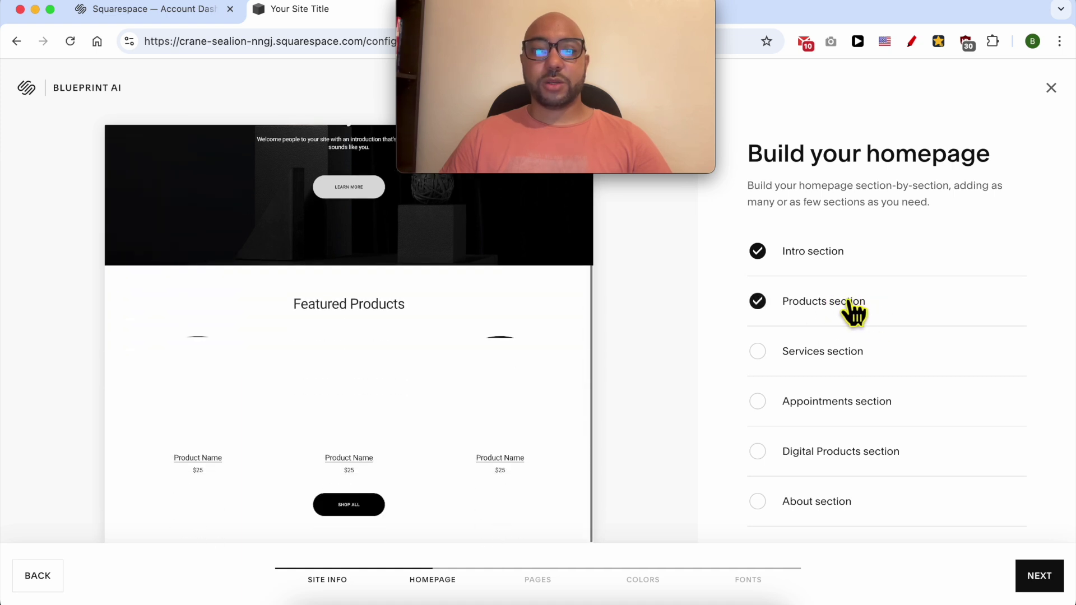
pyautogui.click(810, 311)
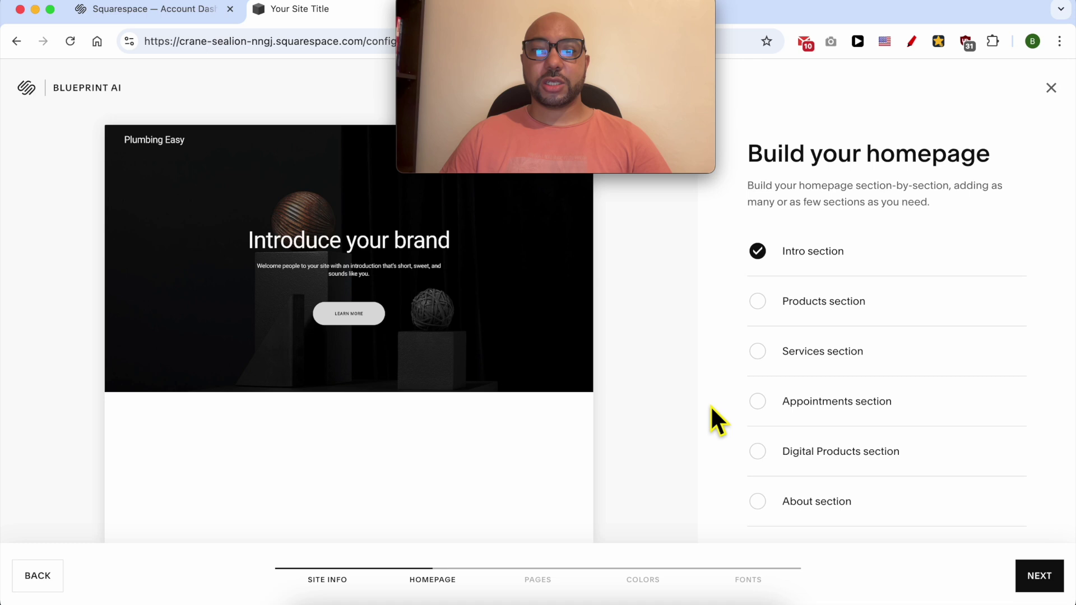
pyautogui.click(831, 366)
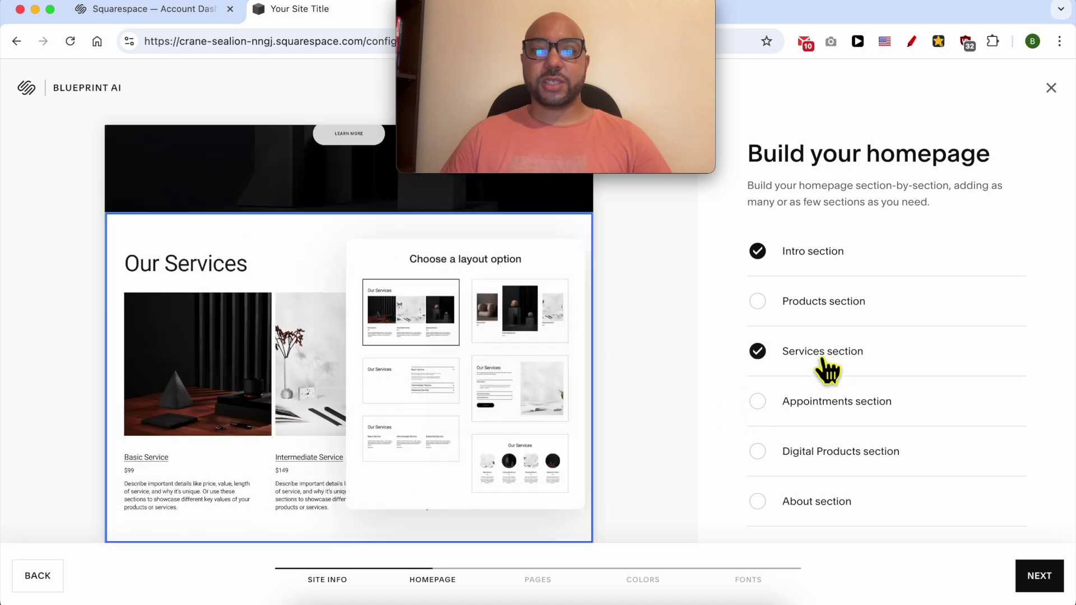
pyautogui.click(507, 327)
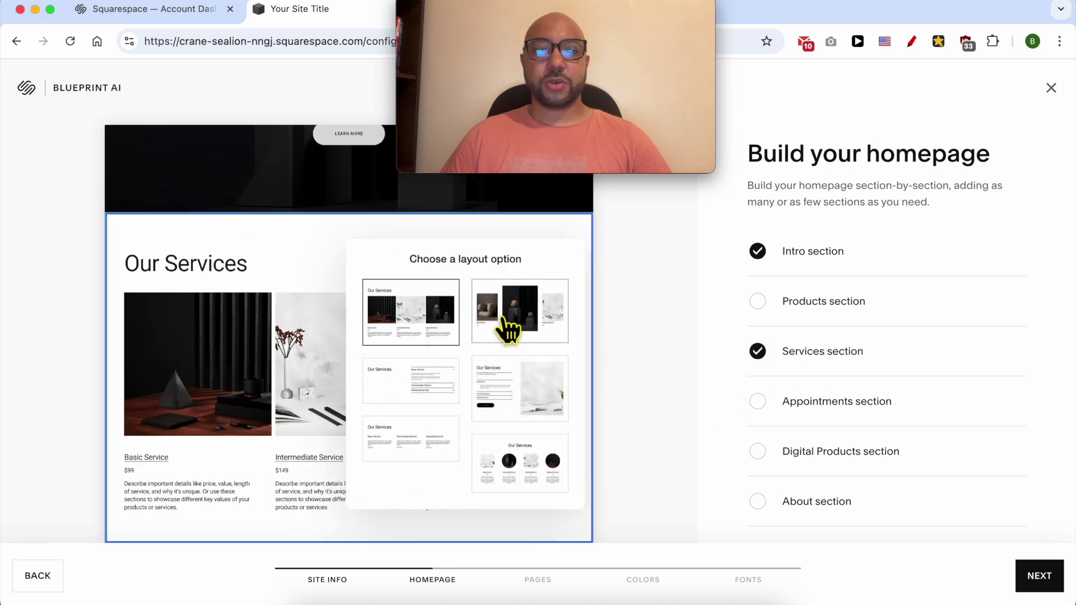
pyautogui.click(521, 393)
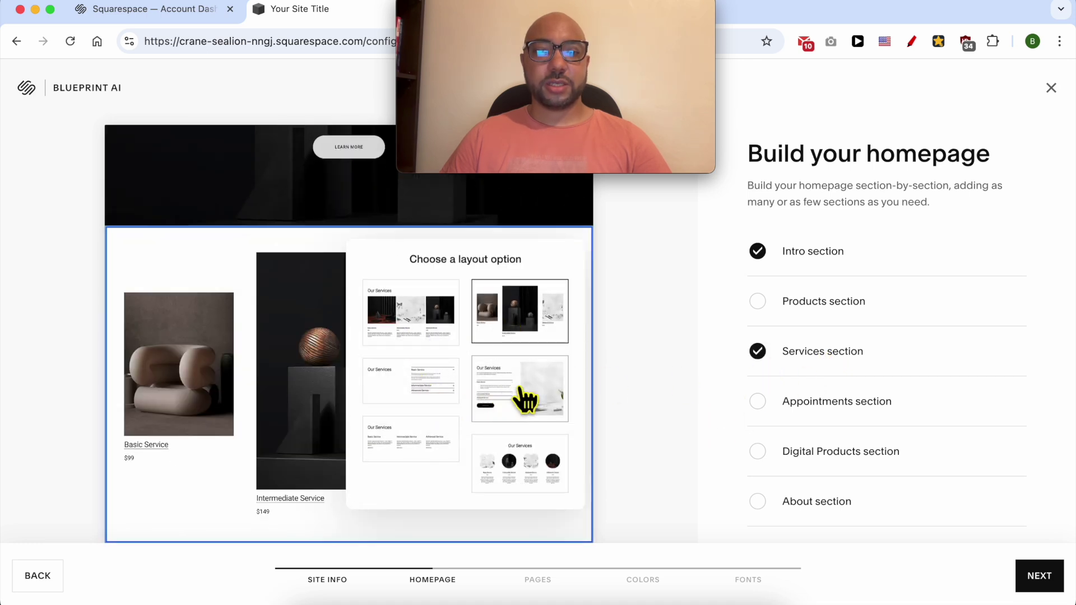
pyautogui.click(519, 485)
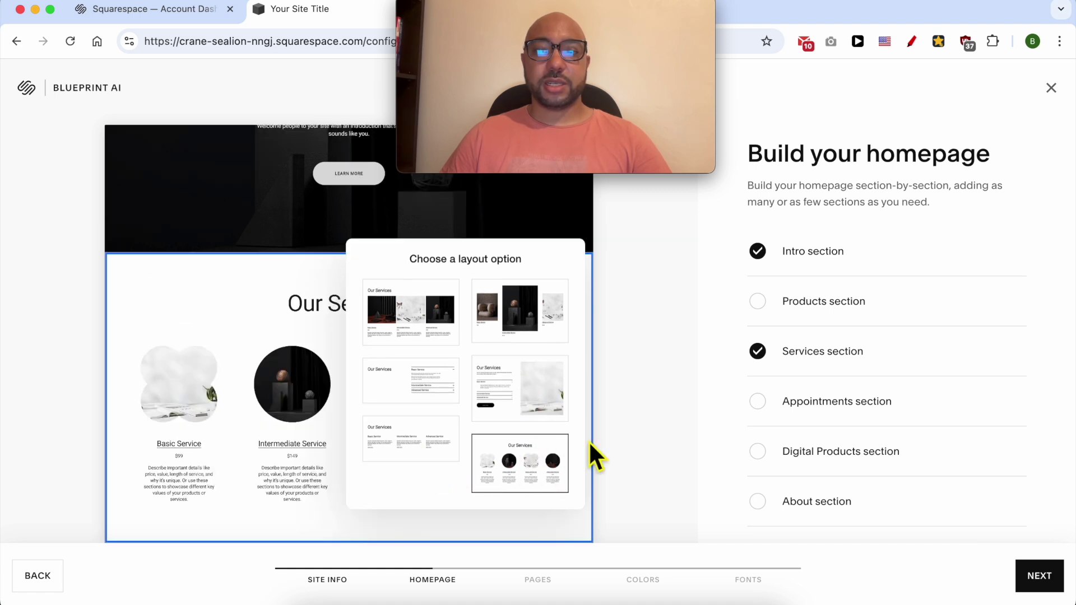
pyautogui.click(614, 451)
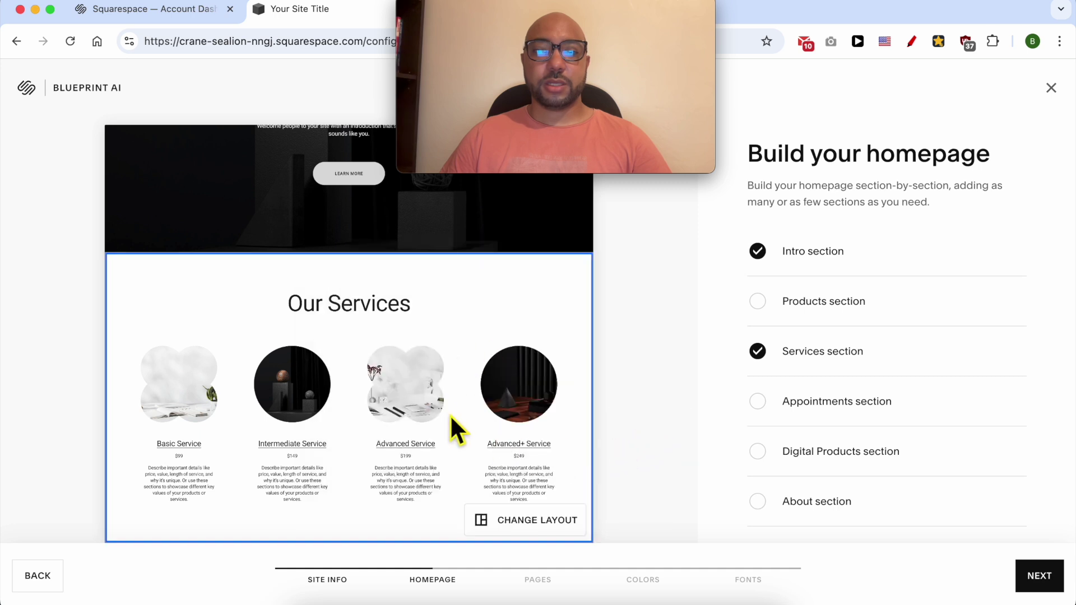
# Add an Appointments section and, after trying several layouts, choose the booking-form layout
pyautogui.click(850, 418)
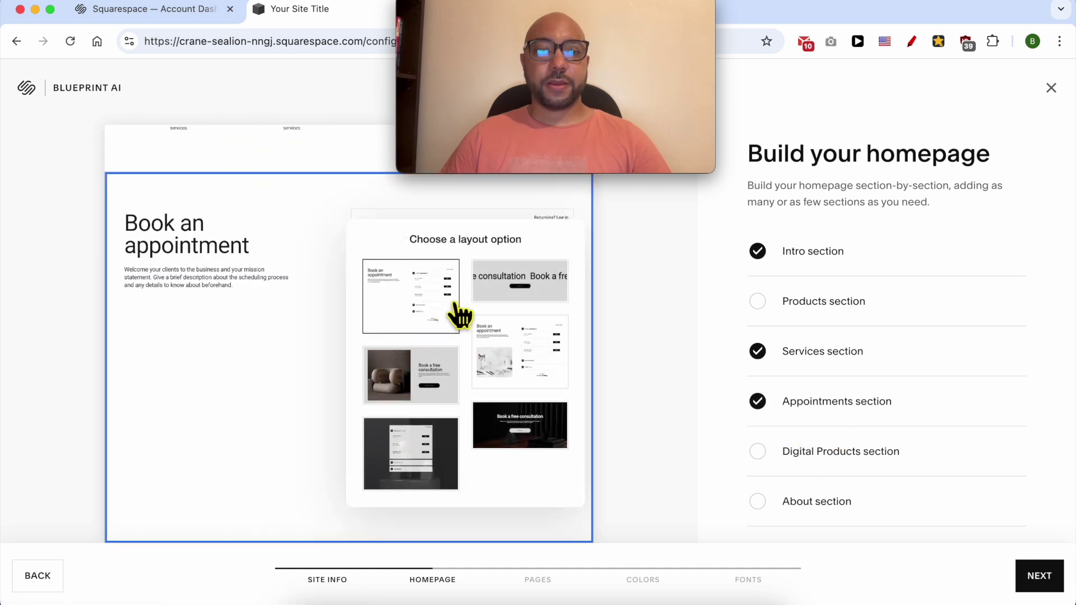
pyautogui.click(492, 290)
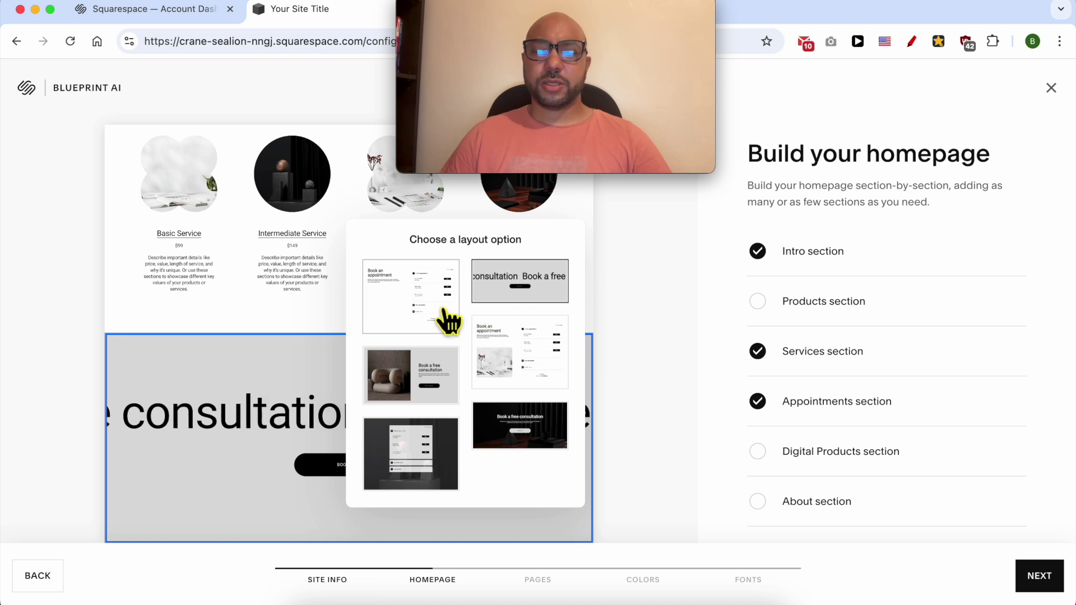
pyautogui.click(427, 319)
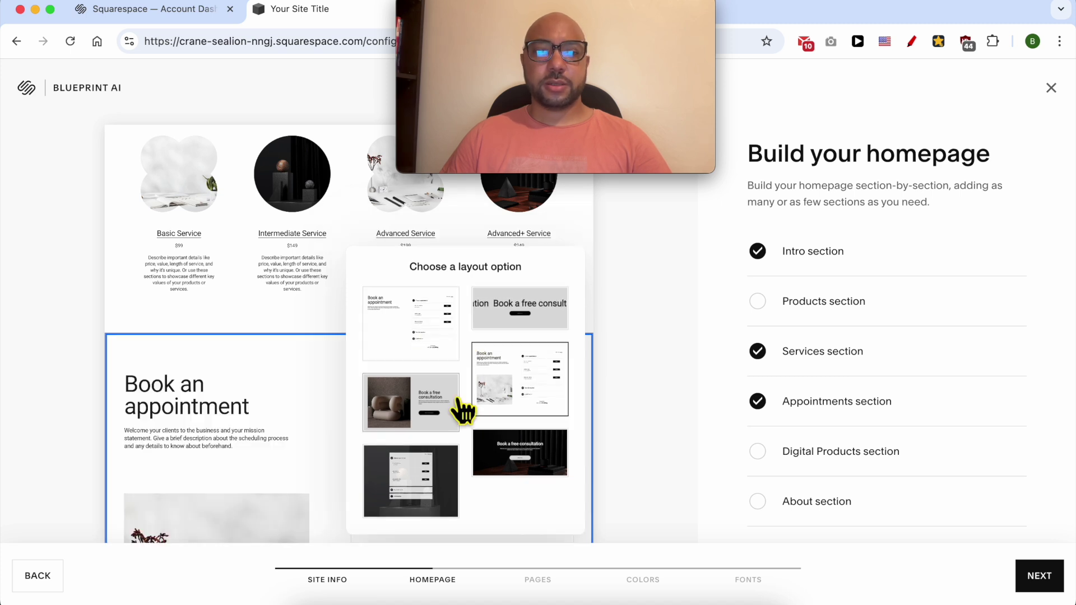
pyautogui.click(474, 408)
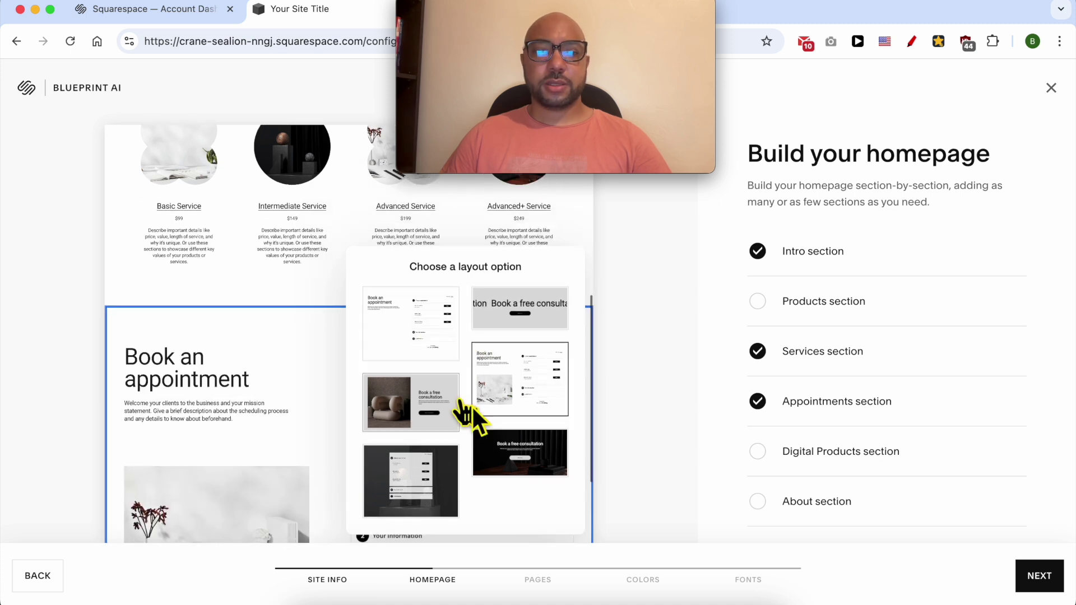
pyautogui.click(542, 452)
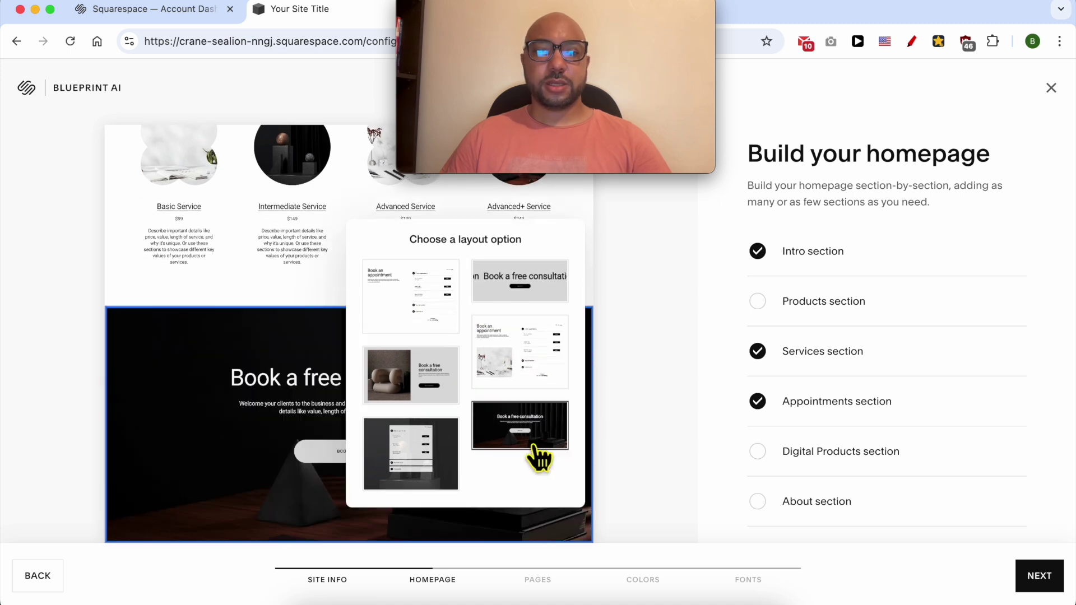
pyautogui.click(619, 374)
pyautogui.click(495, 500)
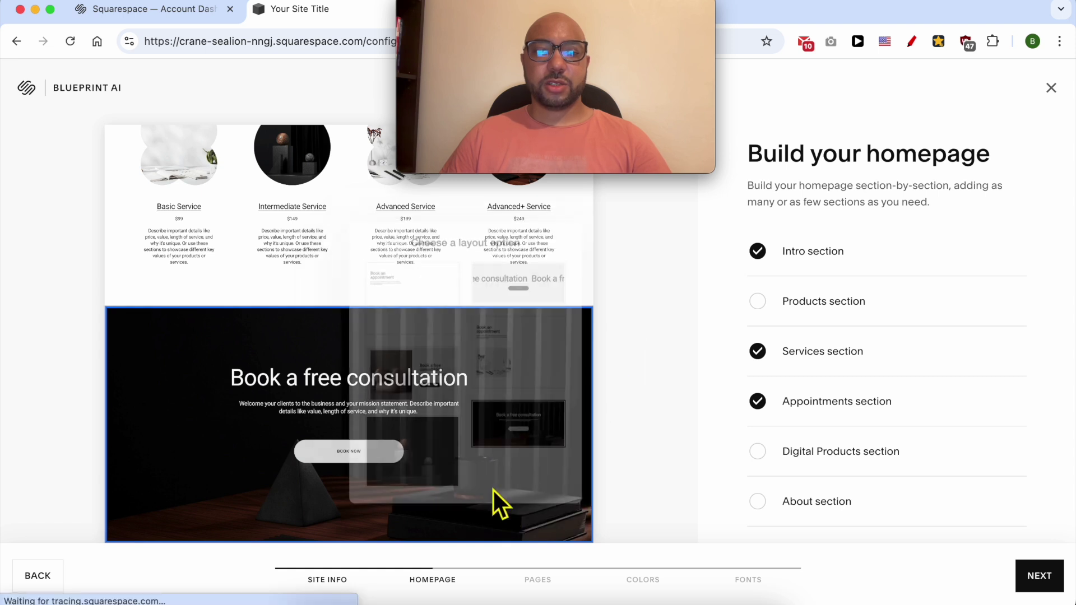
pyautogui.click(499, 459)
pyautogui.click(640, 401)
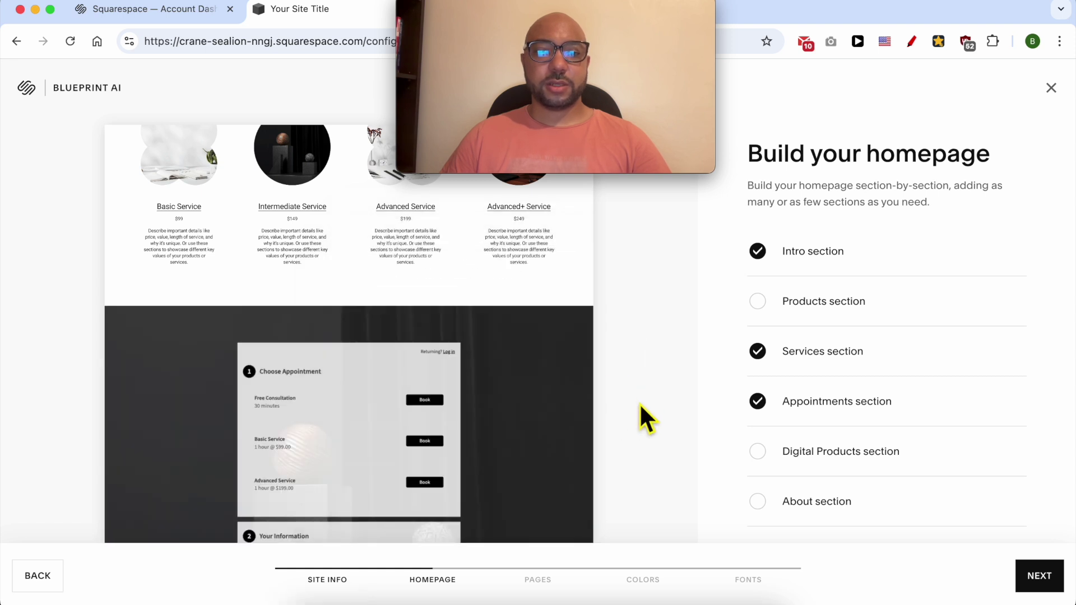
# Leave out the digital products section and add an About section to the homepage
pyautogui.moveTo(542, 427)
pyautogui.scroll(-3, 348, 409)
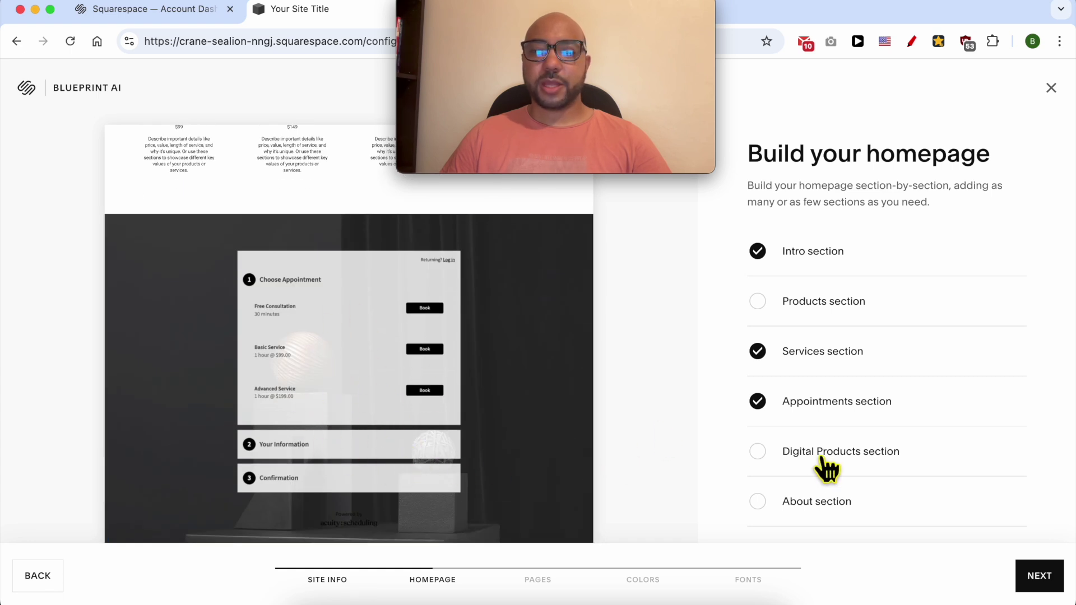
pyautogui.click(855, 456)
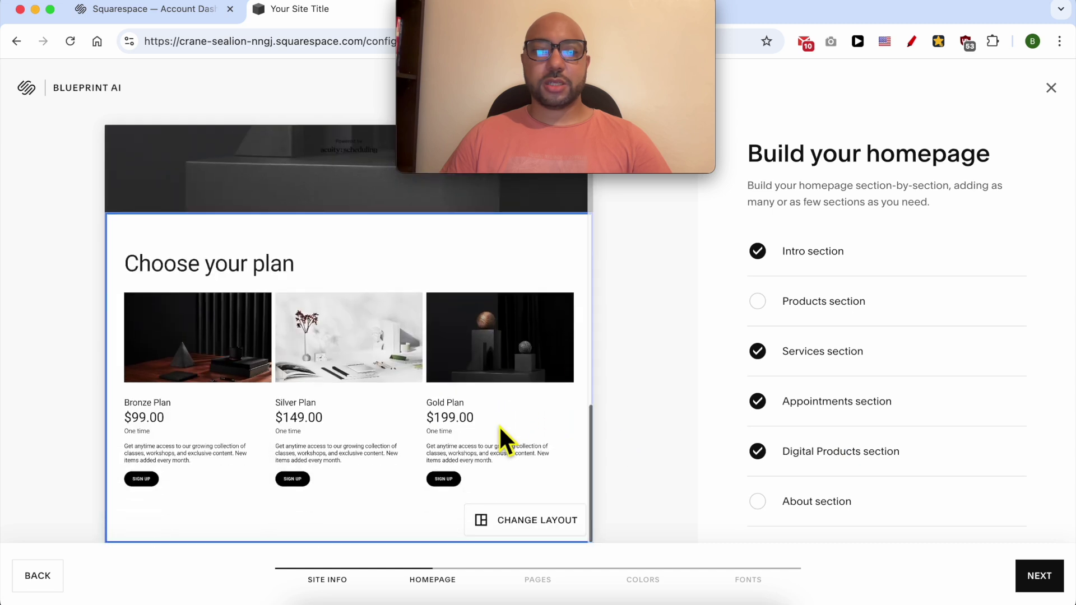
pyautogui.click(819, 454)
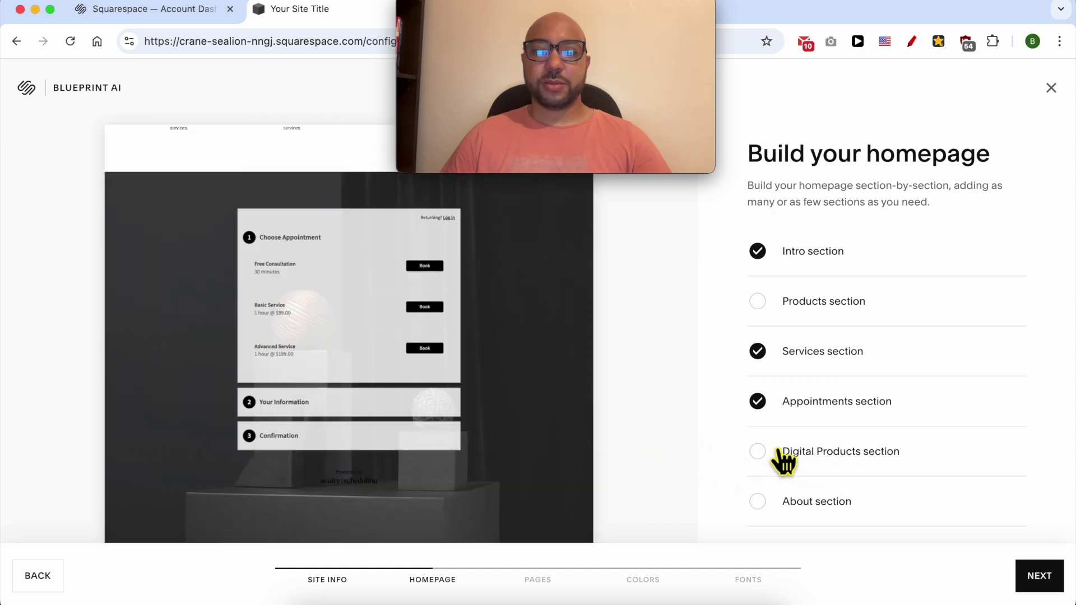
pyautogui.click(807, 502)
# Try the About layouts and choose the grey text-only 'More about our brand' layout
pyautogui.scroll(-3, 824, 510)
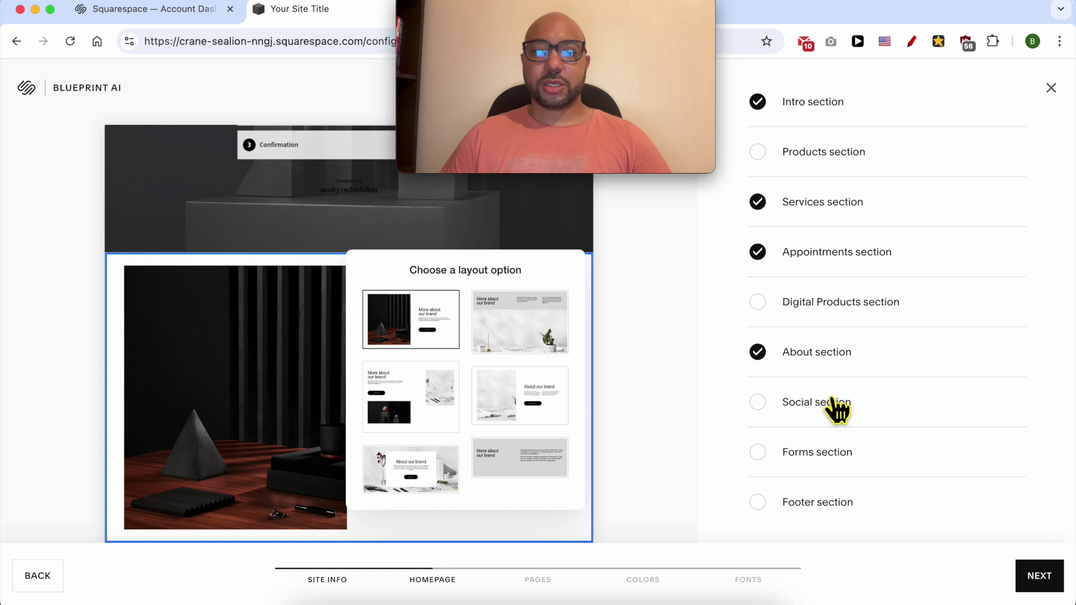
pyautogui.click(437, 389)
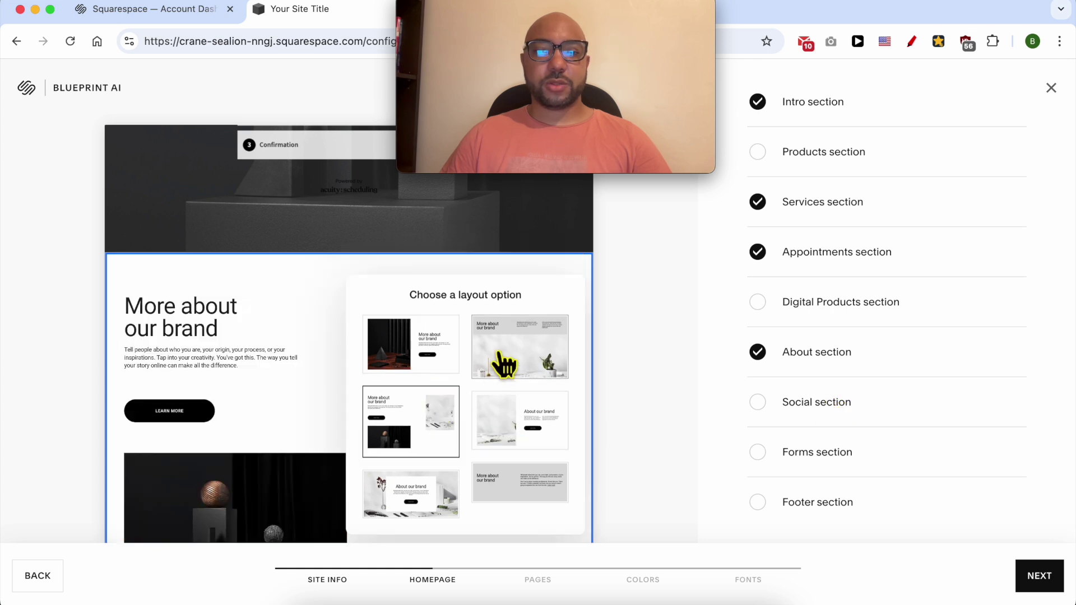
pyautogui.click(516, 355)
pyautogui.click(523, 430)
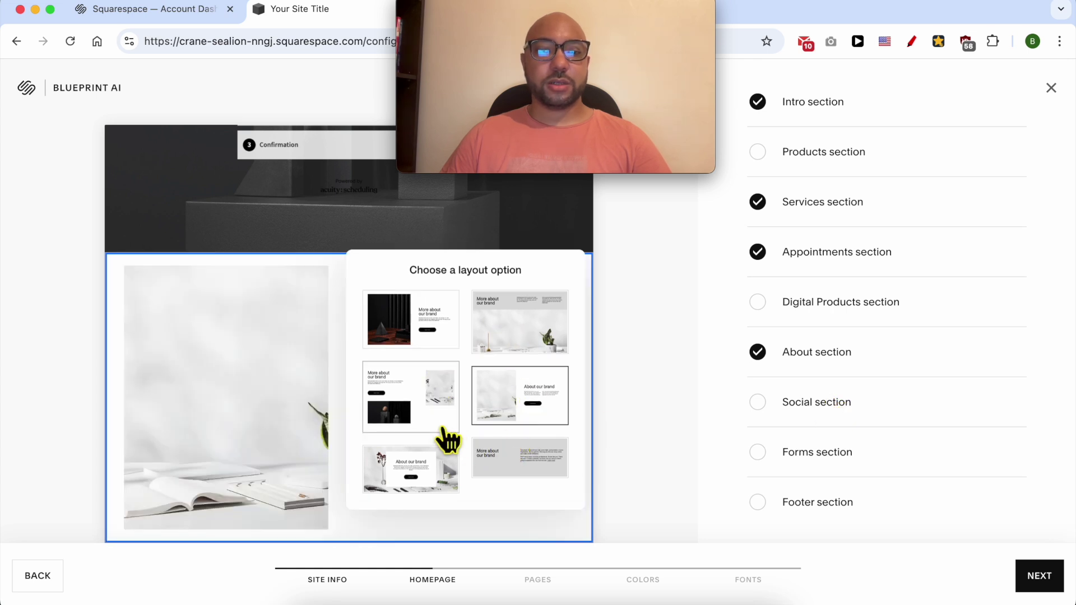
pyautogui.click(431, 466)
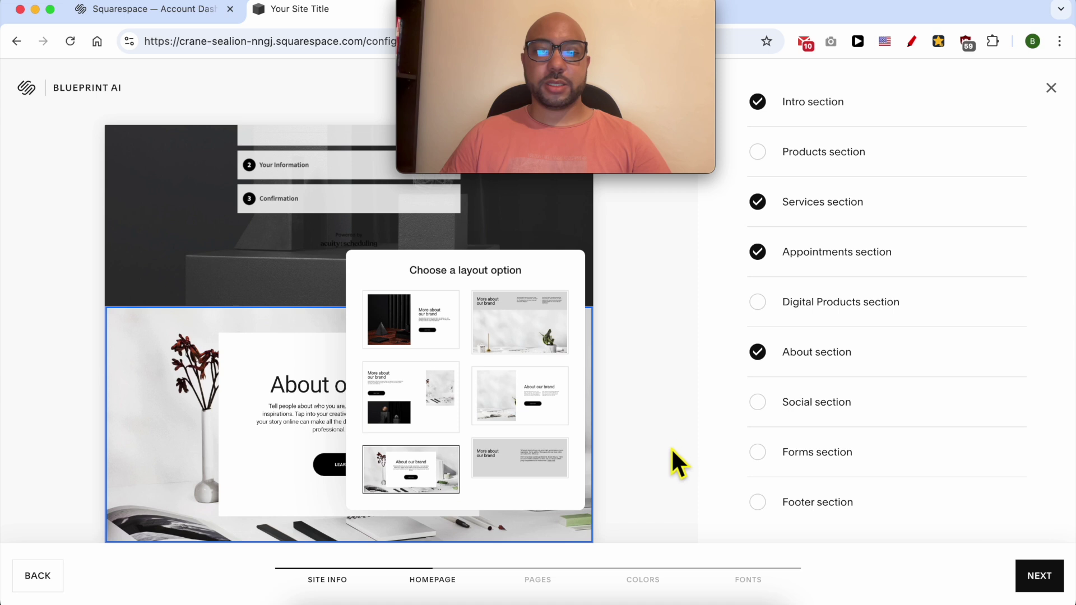
pyautogui.click(538, 474)
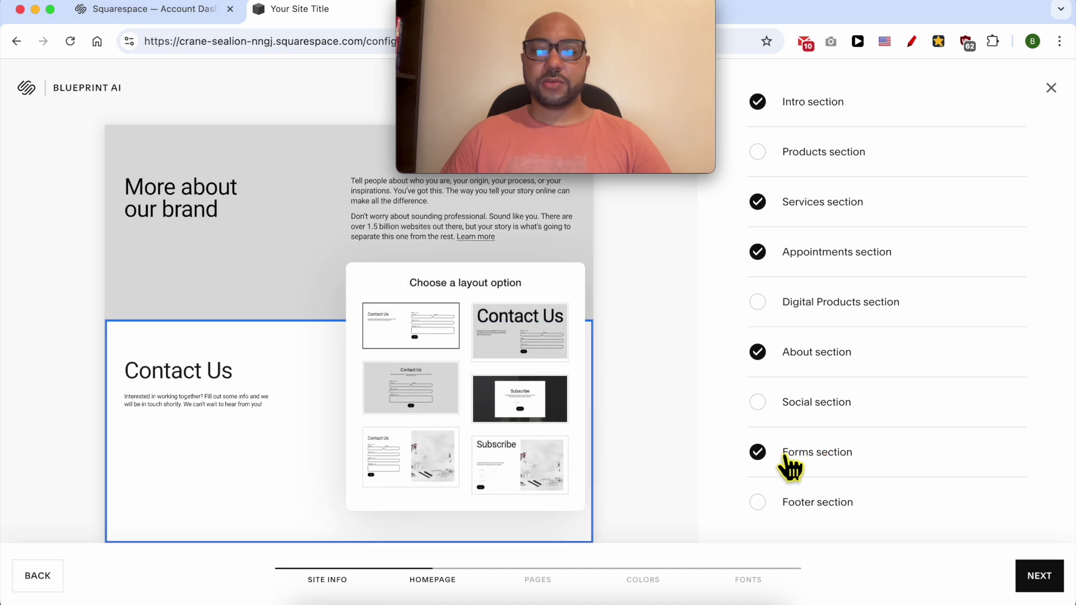
# Give Contact Us the large grey heading layout, skip Social, and add a footer with another layout
pyautogui.click(531, 343)
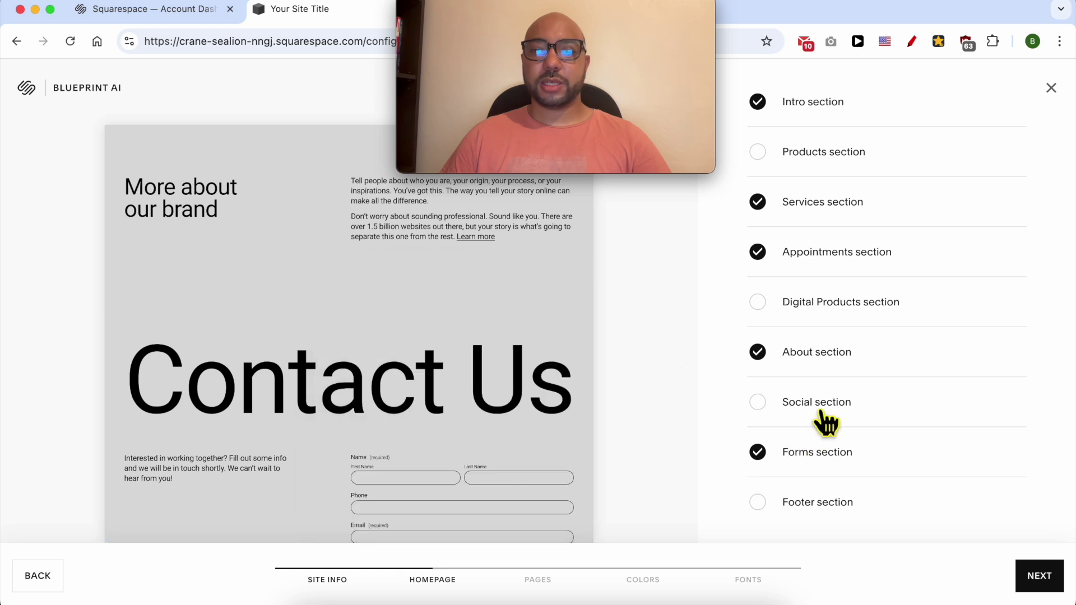
pyautogui.click(818, 417)
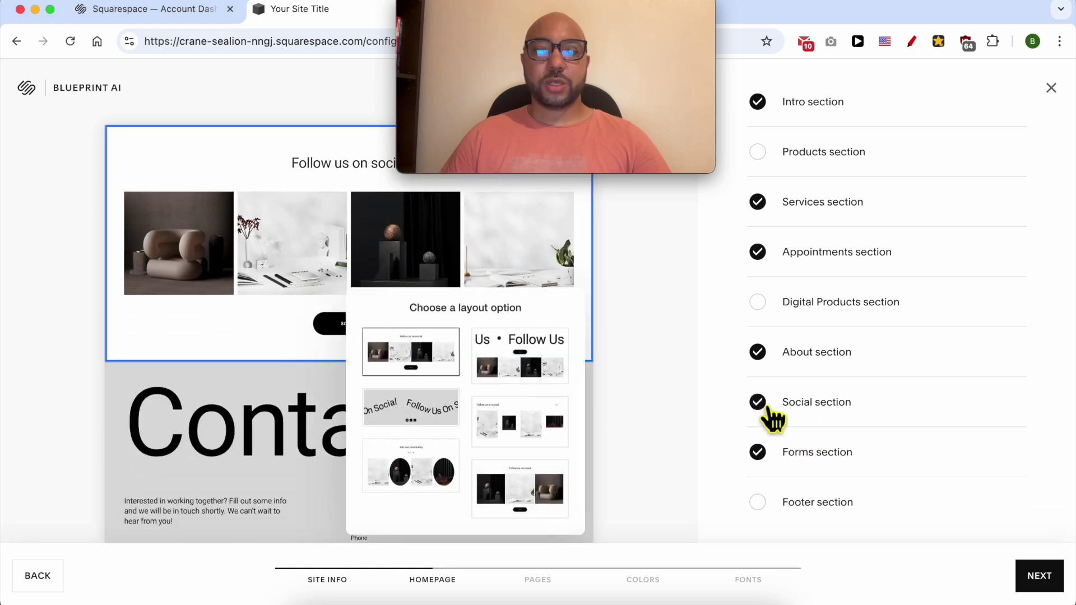
pyautogui.click(810, 415)
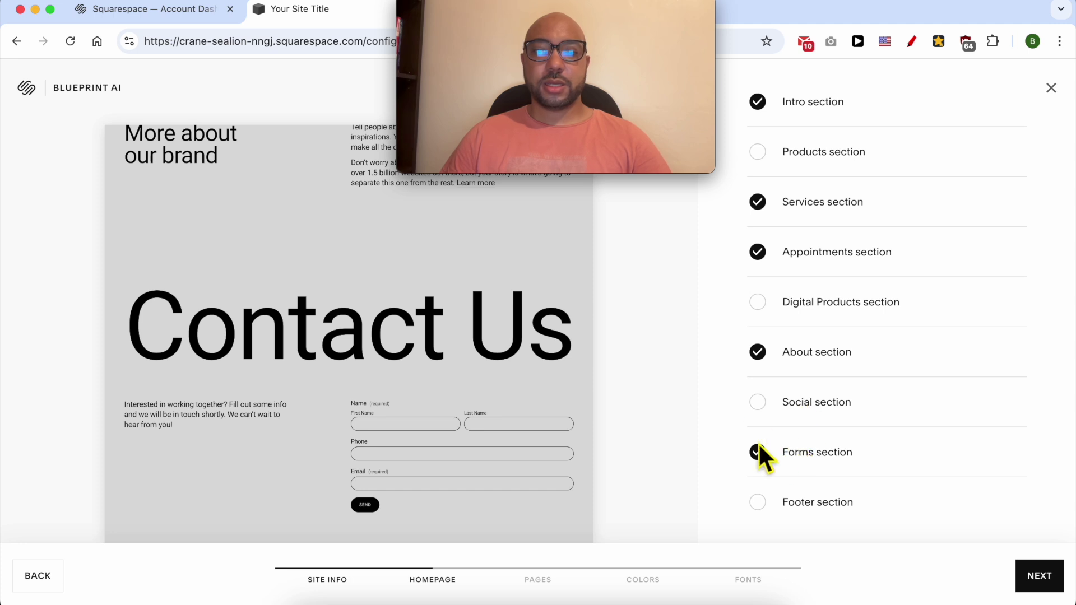
pyautogui.click(818, 484)
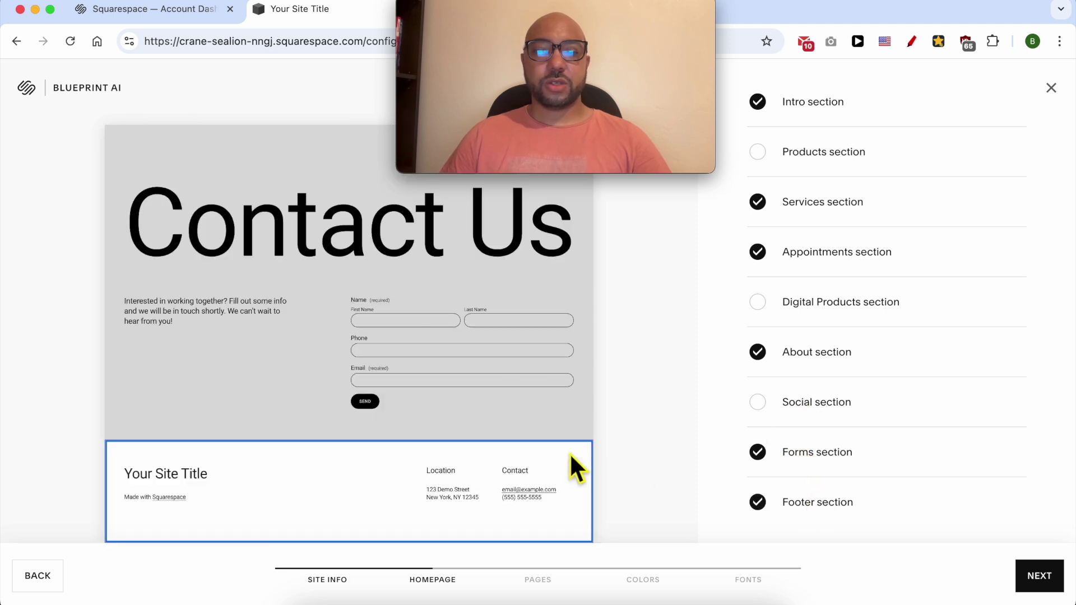
pyautogui.click(504, 483)
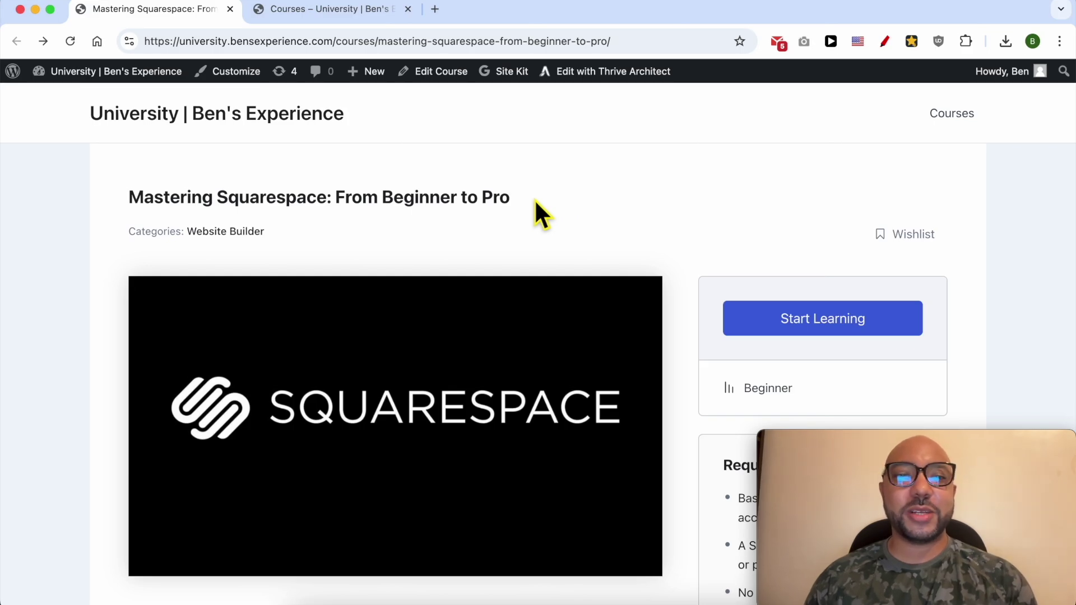
# Select the site title and the Mastering Squarespace course heading text
pyautogui.tripleClick(390, 115)
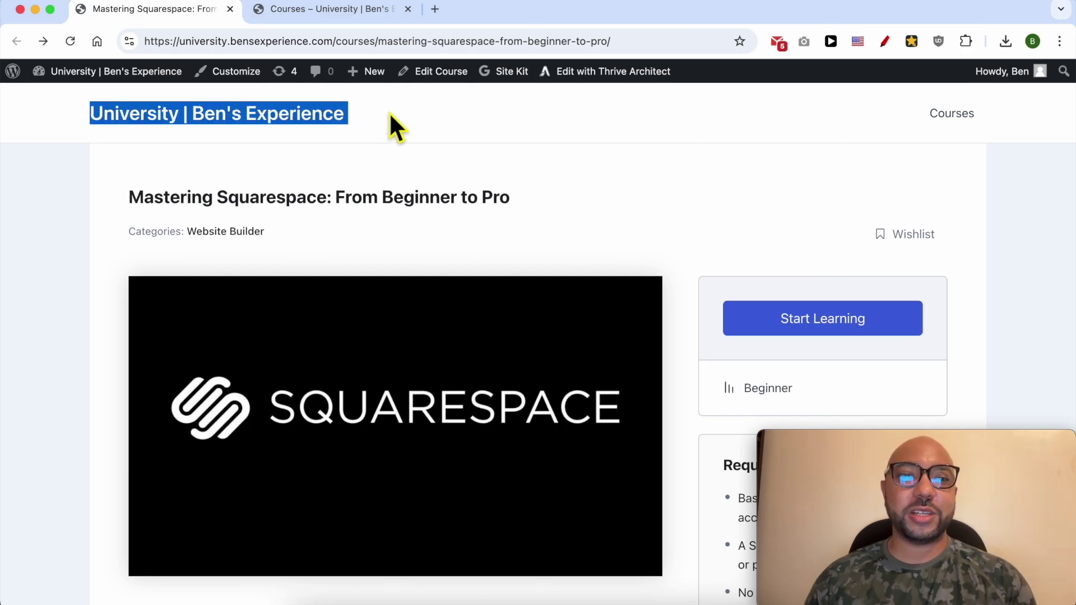
pyautogui.click(550, 196)
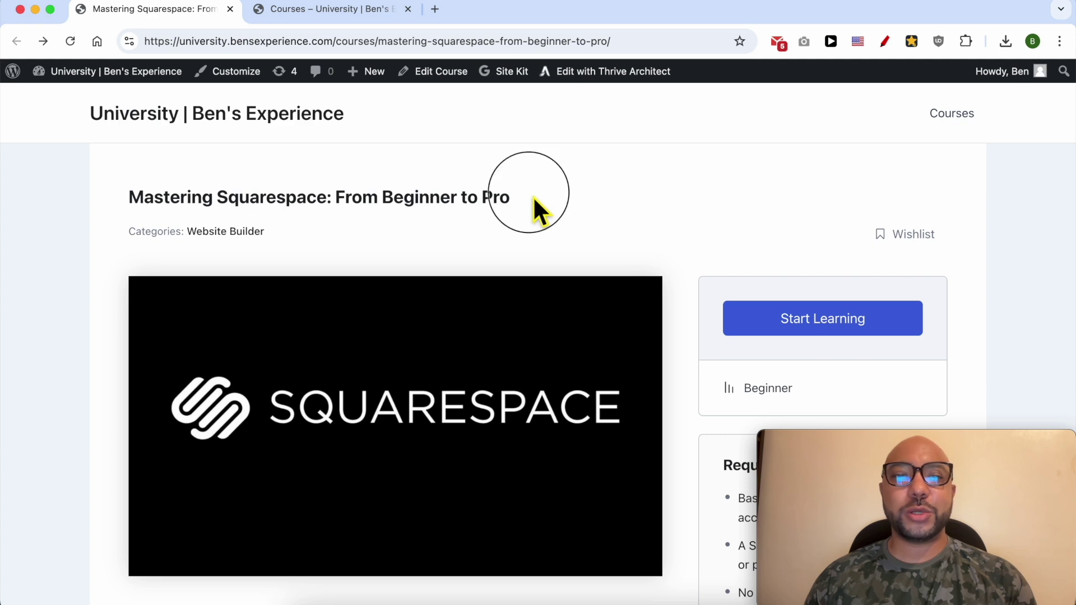
pyautogui.tripleClick(533, 196)
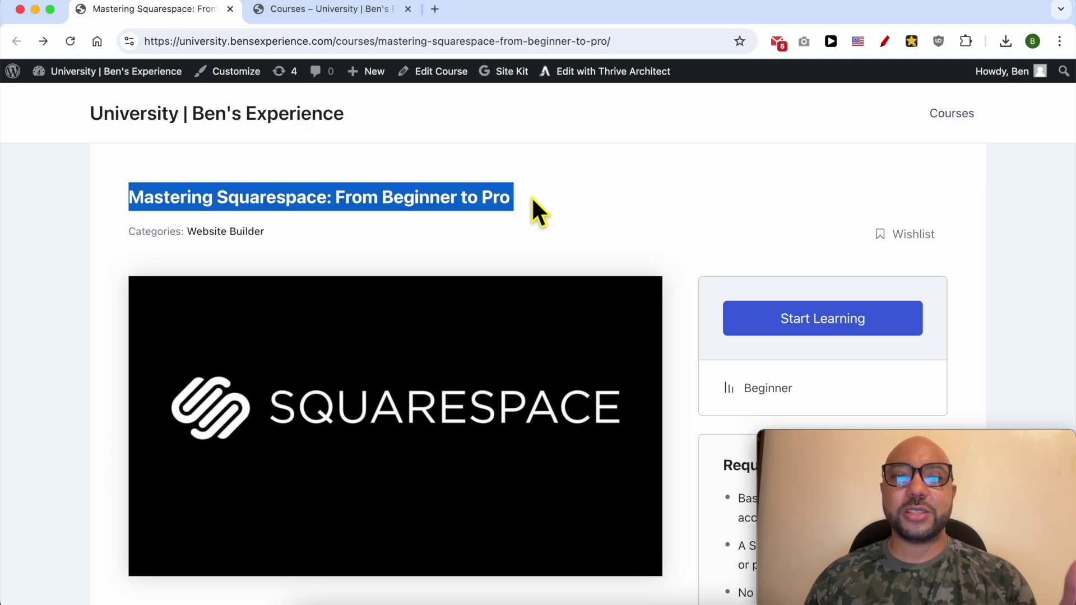
pyautogui.click(533, 202)
# Expand the Designing and Customizing and Advanced Customization and Features lesson sections
pyautogui.scroll(-5, 560, 258)
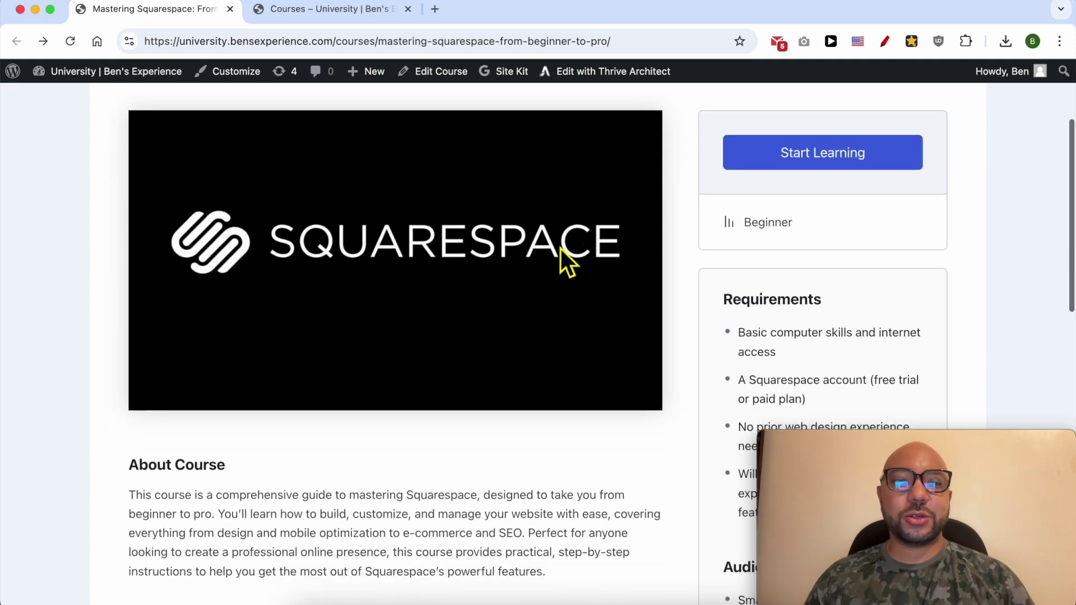
pyautogui.scroll(-3, 458, 364)
pyautogui.scroll(-6, 458, 372)
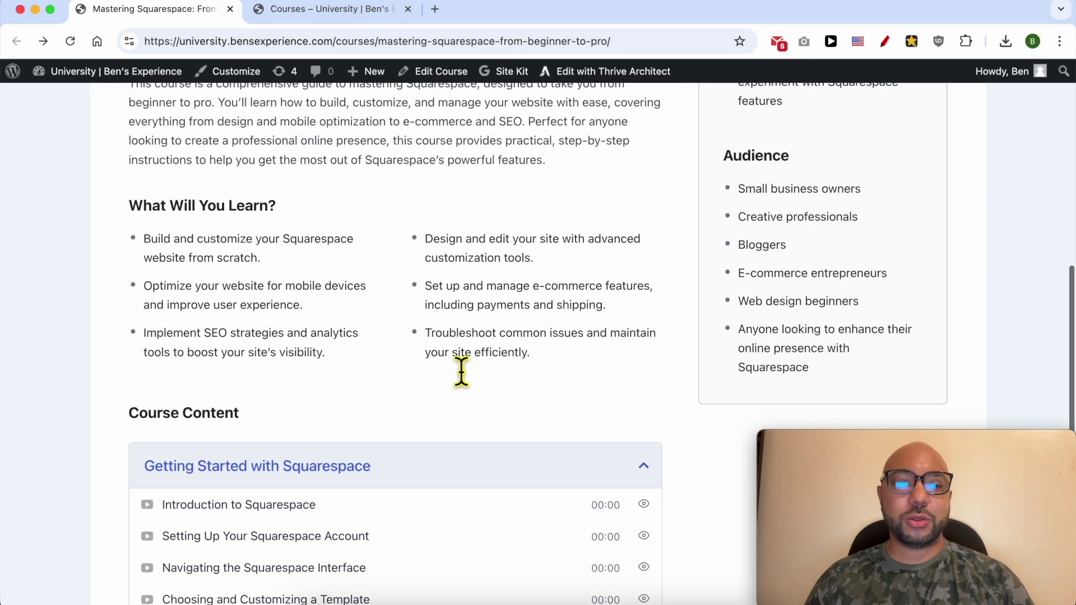
pyautogui.scroll(-1, 244, 438)
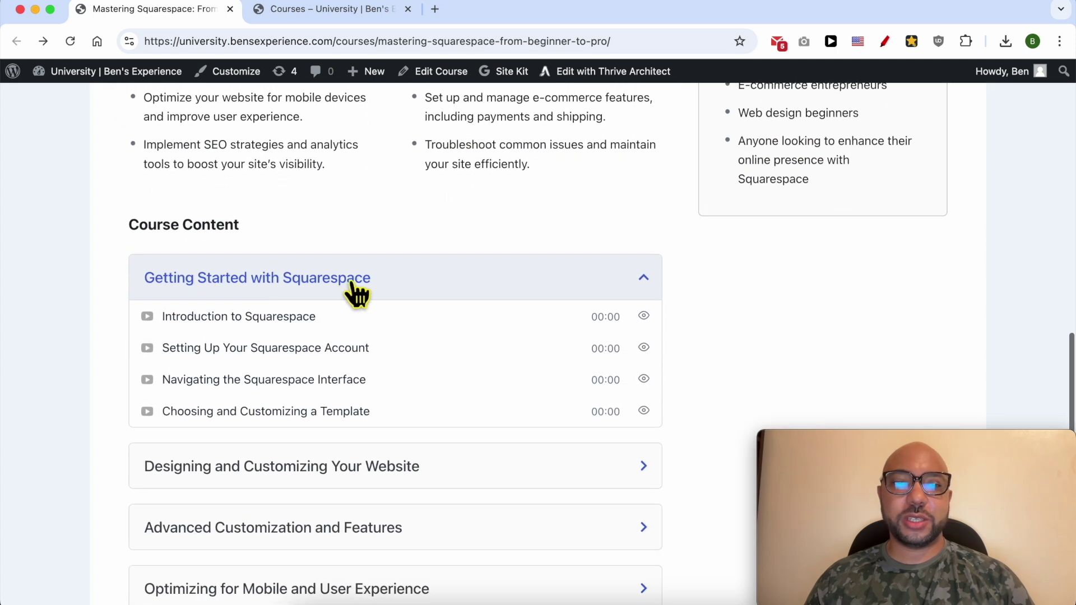
pyautogui.scroll(-3, 324, 372)
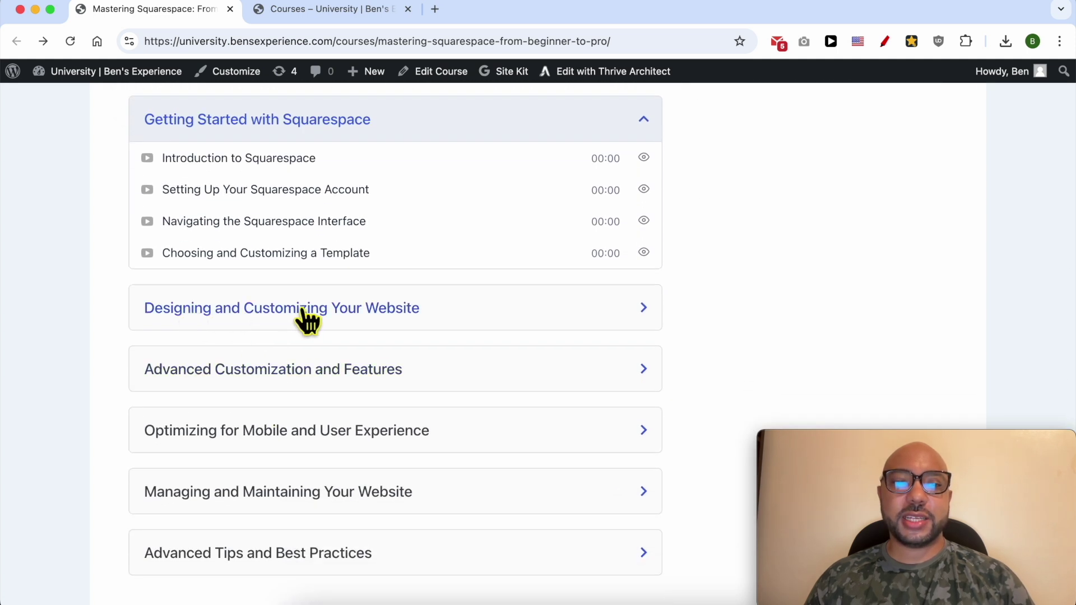
pyautogui.click(387, 316)
pyautogui.click(347, 448)
pyautogui.scroll(-3, 341, 499)
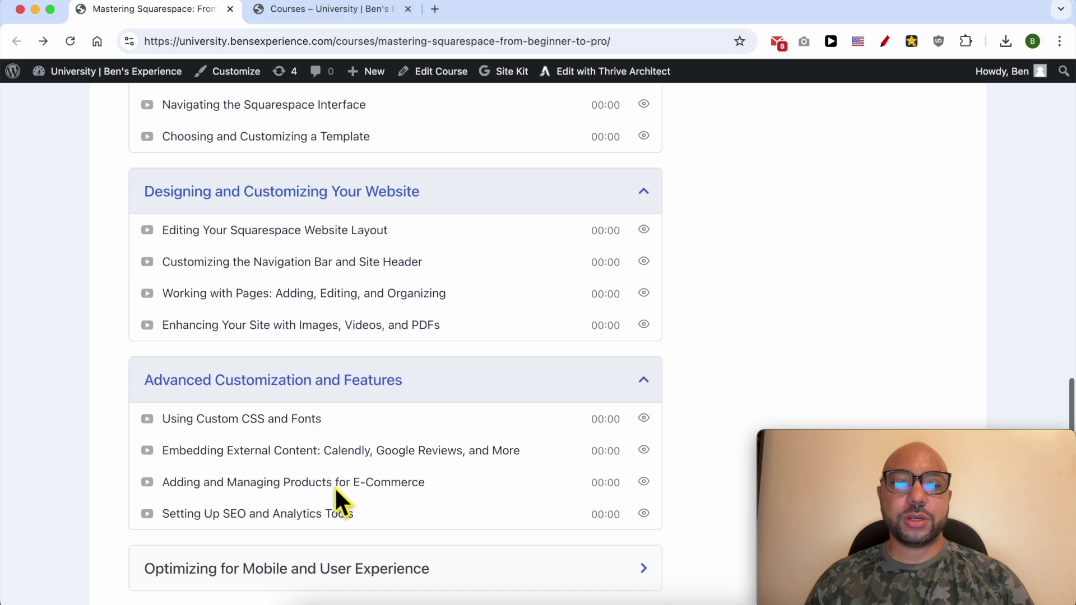
pyautogui.scroll(-3, 230, 323)
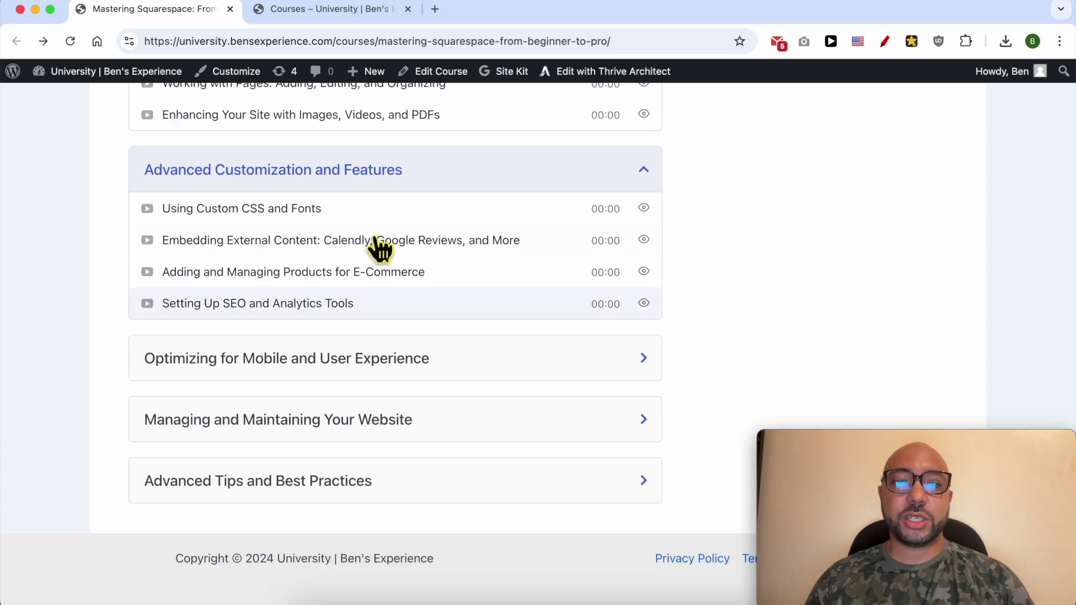
# Expand the Optimizing for Mobile, Managing and Maintaining, and Advanced Tips lesson sections
pyautogui.click(215, 373)
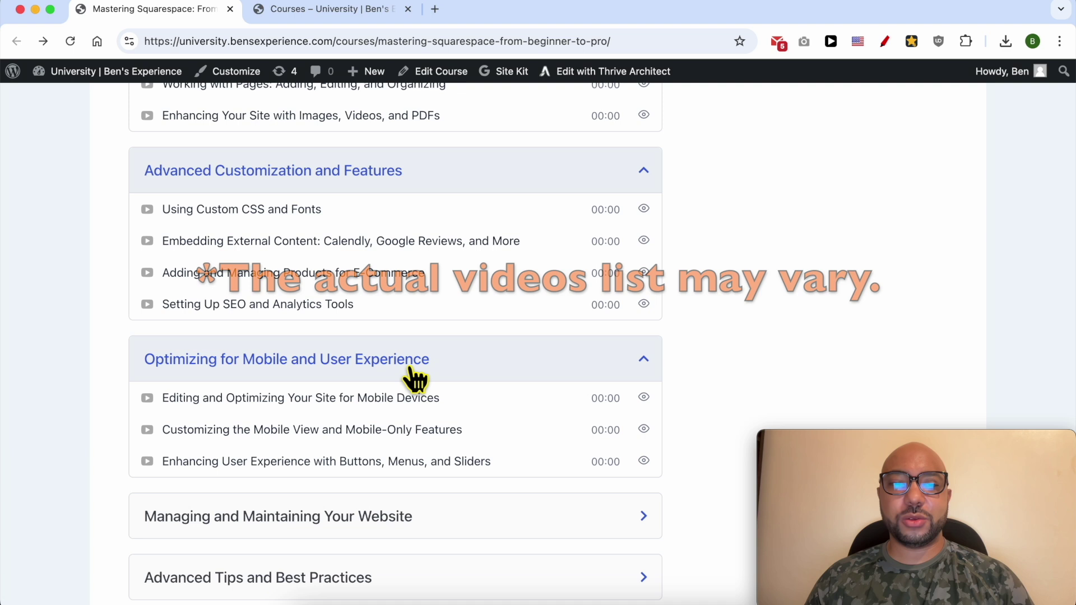
pyautogui.scroll(-2, 387, 386)
pyautogui.click(247, 425)
pyautogui.scroll(-3, 207, 454)
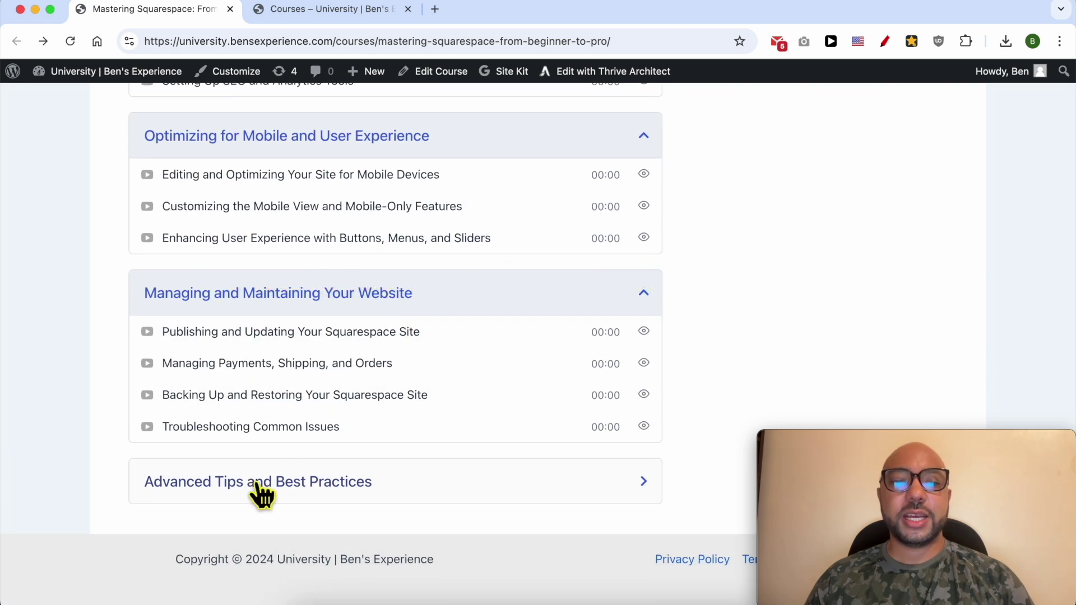
pyautogui.click(295, 493)
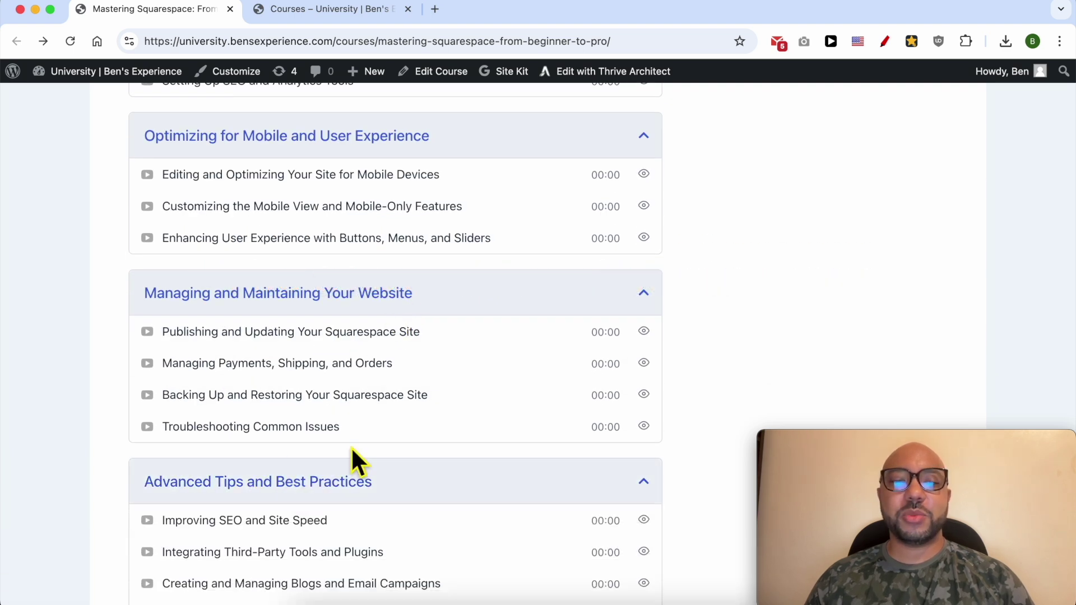
pyautogui.scroll(-1, 336, 403)
pyautogui.scroll(15, 307, 271)
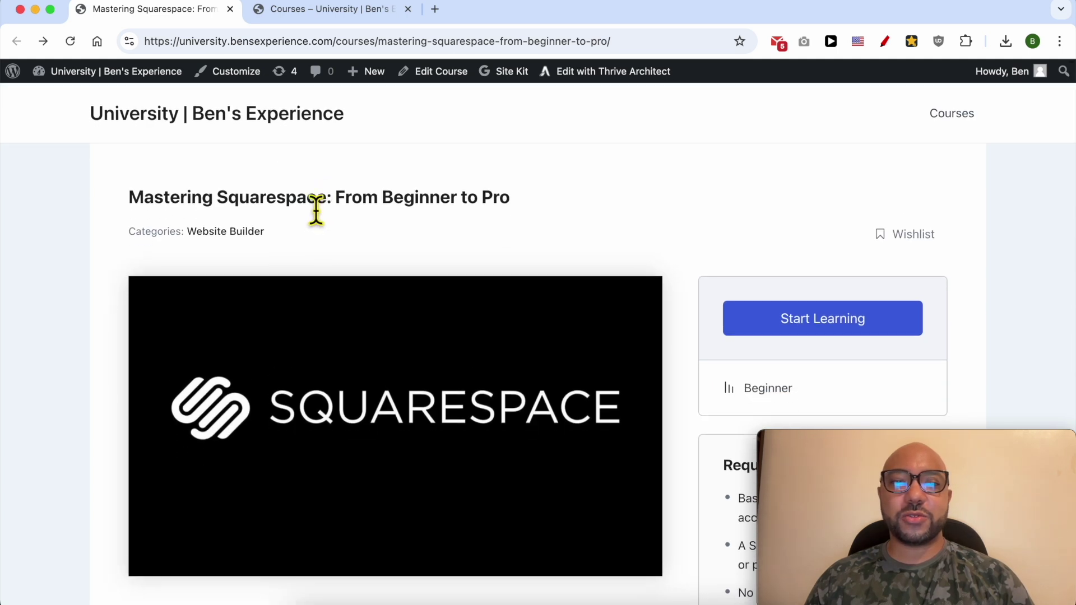
# Browse the Courses catalogue grid and select the site's domain in the address bar
pyautogui.hotkey('ctrl', 'Tab')
pyautogui.scroll(-6, 393, 172)
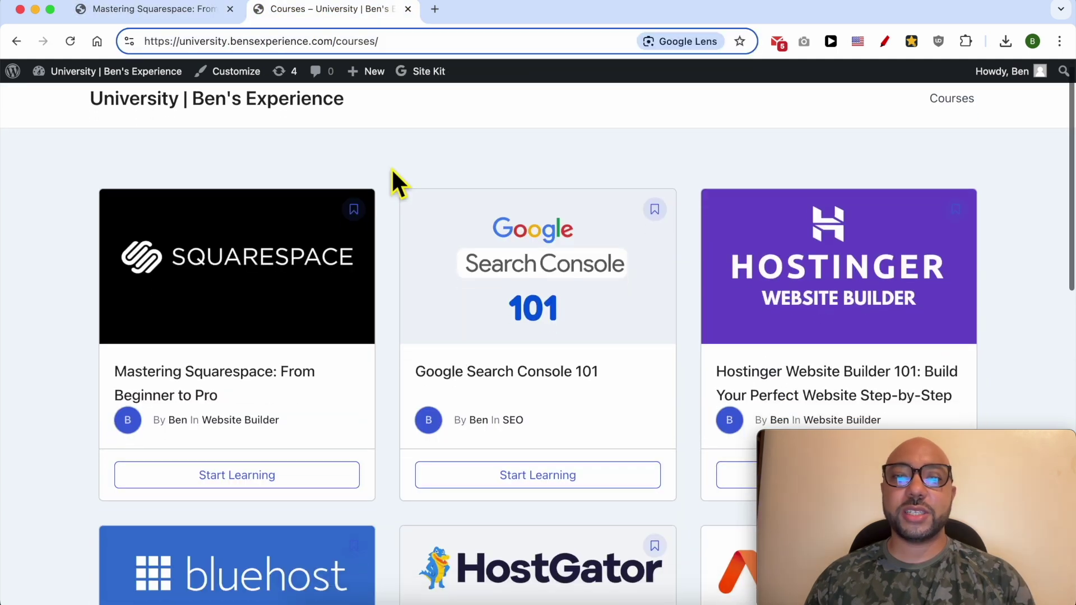
pyautogui.scroll(-5, 392, 171)
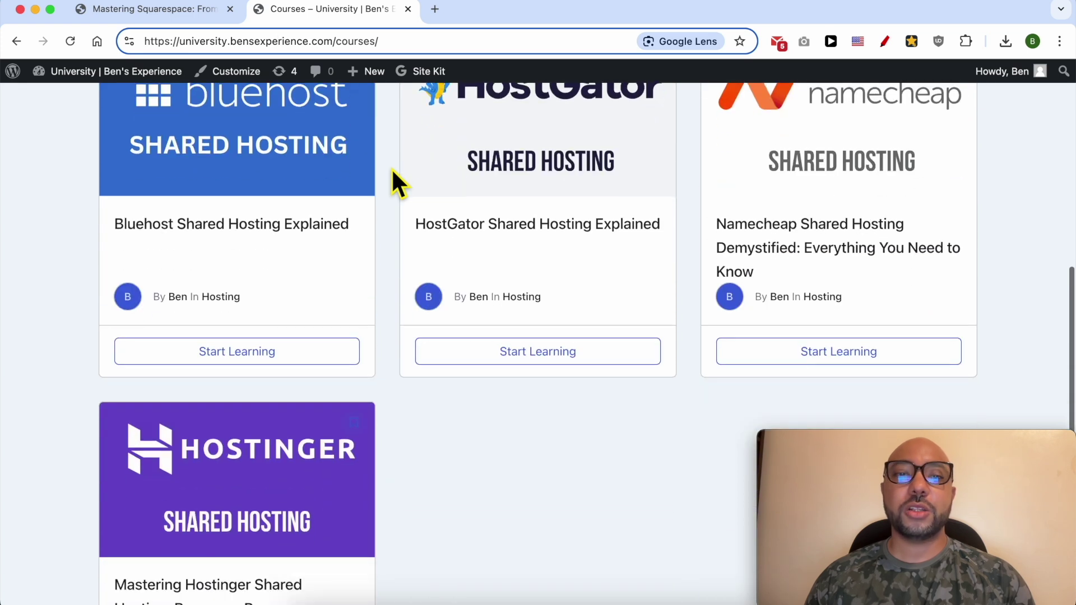
pyautogui.scroll(-2, 392, 171)
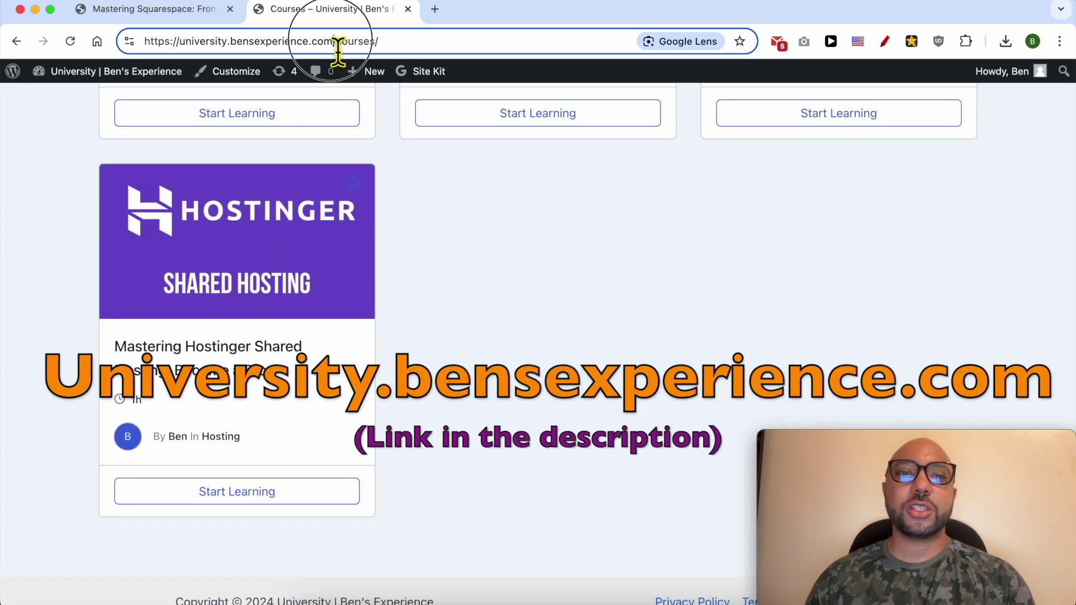
pyautogui.moveTo(333, 42); pyautogui.dragTo(129, 56)
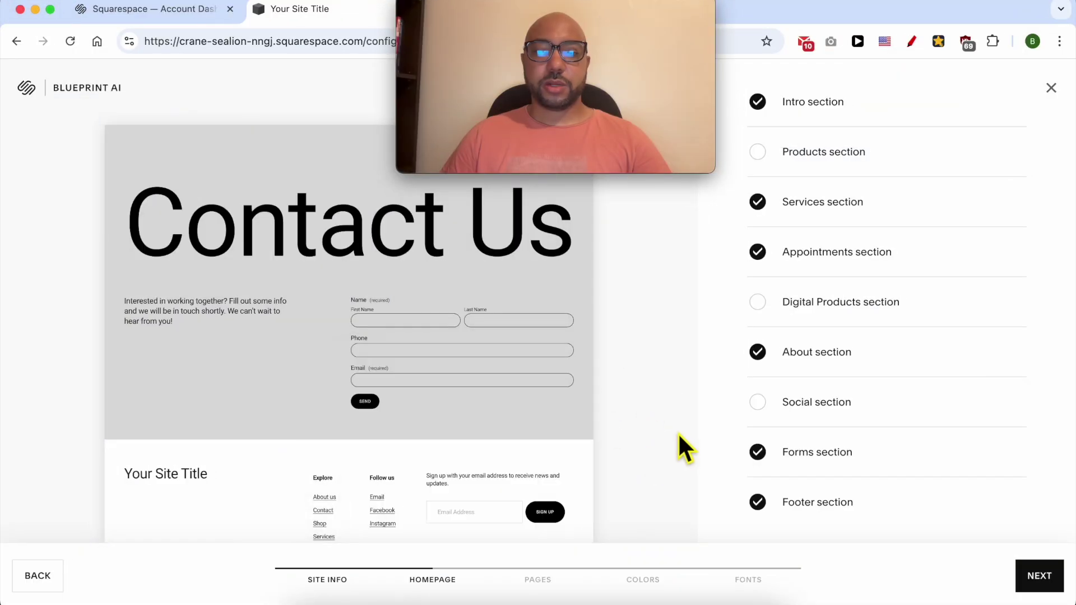
# Advance Blueprint AI from the Homepage sections step to the Pages step
pyautogui.click(1041, 576)
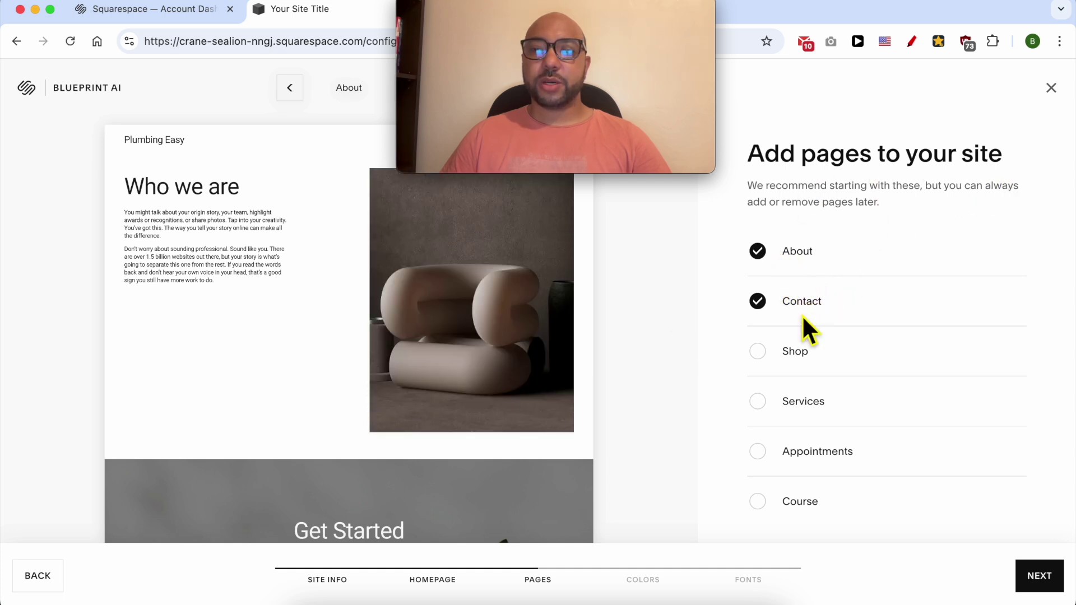
# Add Services and Appointments pages, then apply the Friendly peach, coral and navy palette
pyautogui.click(807, 404)
pyautogui.click(820, 455)
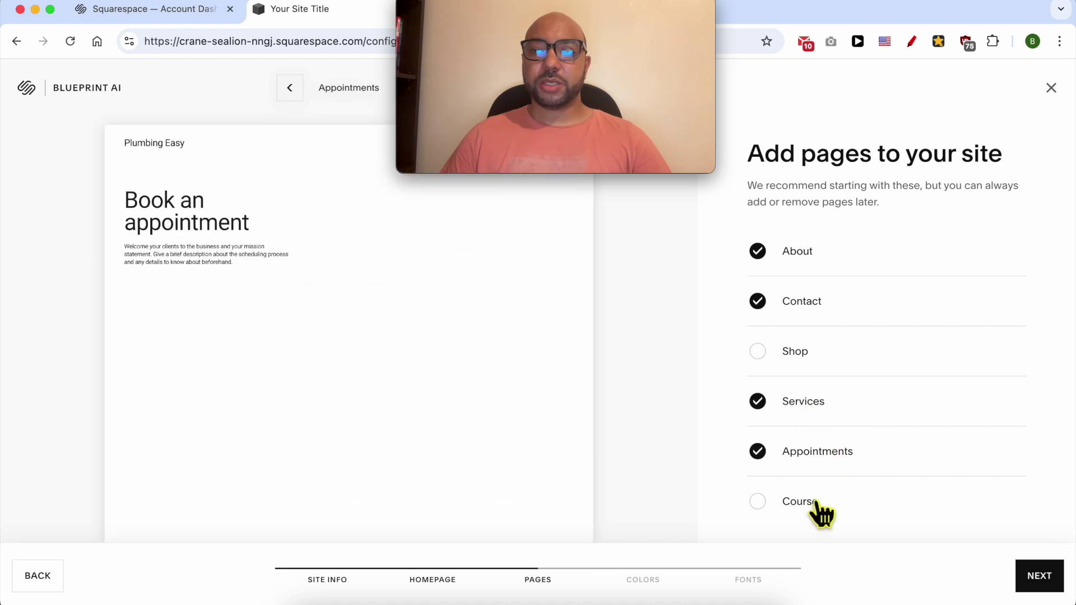
pyautogui.click(1039, 577)
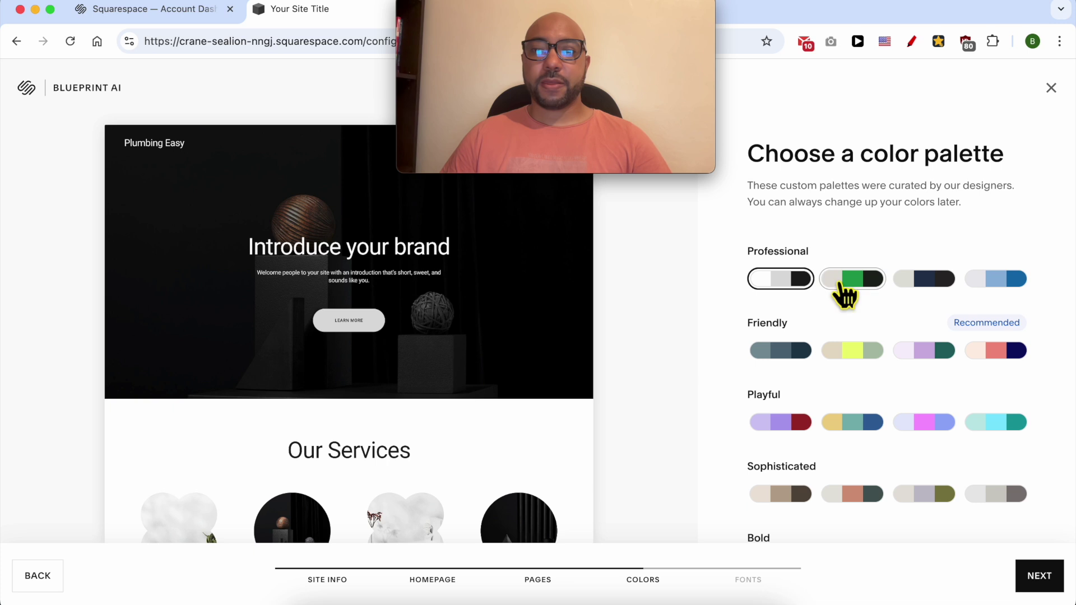
pyautogui.click(851, 292)
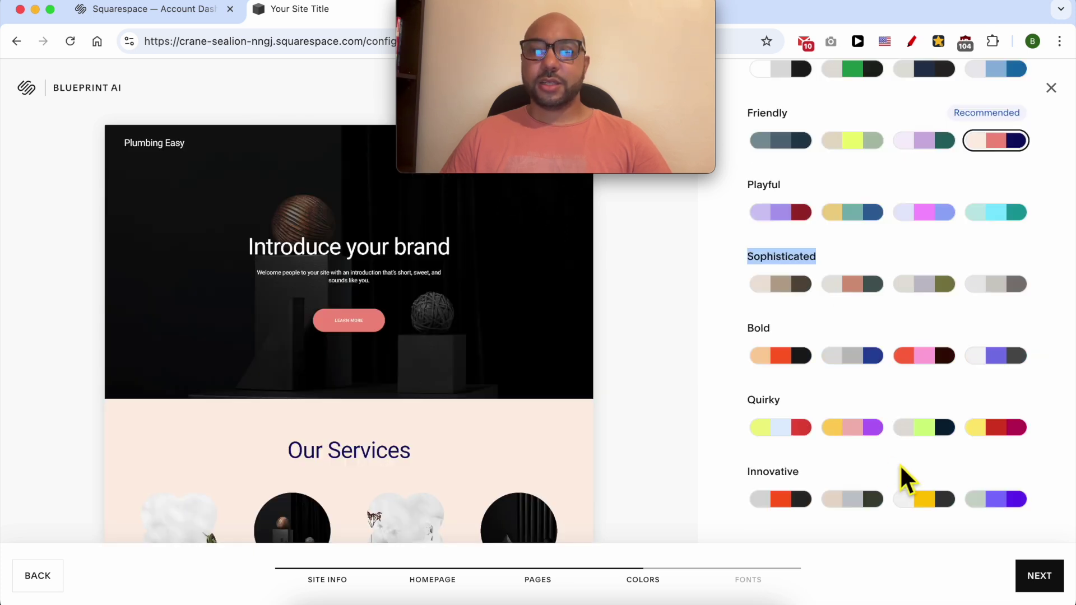
# In the font step, compare the Instrument Serif and Newsreader pairing against Roboto
pyautogui.click(1034, 577)
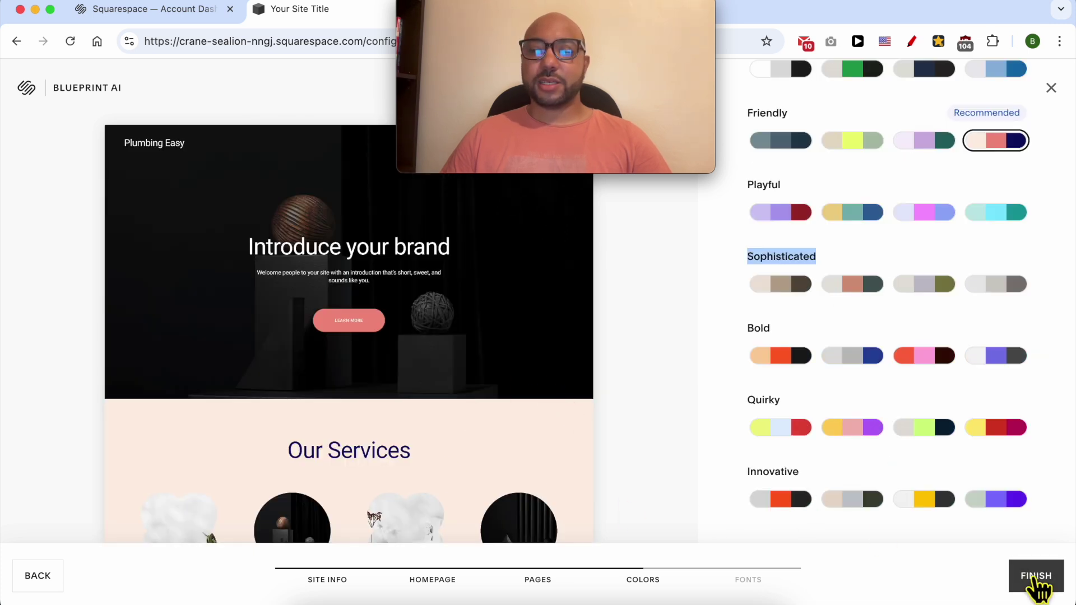
pyautogui.click(947, 349)
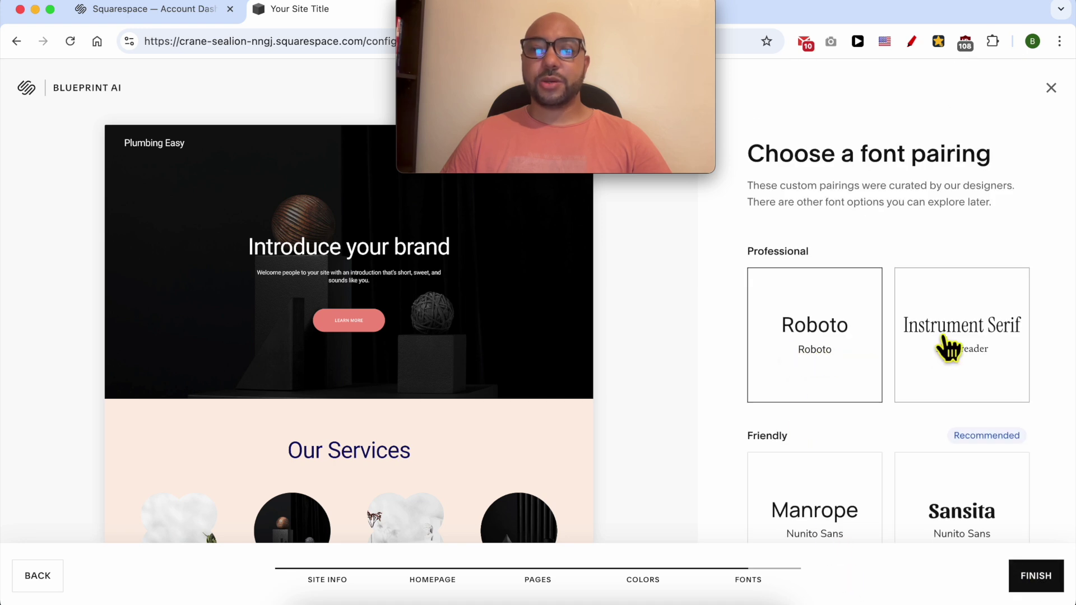
pyautogui.click(842, 354)
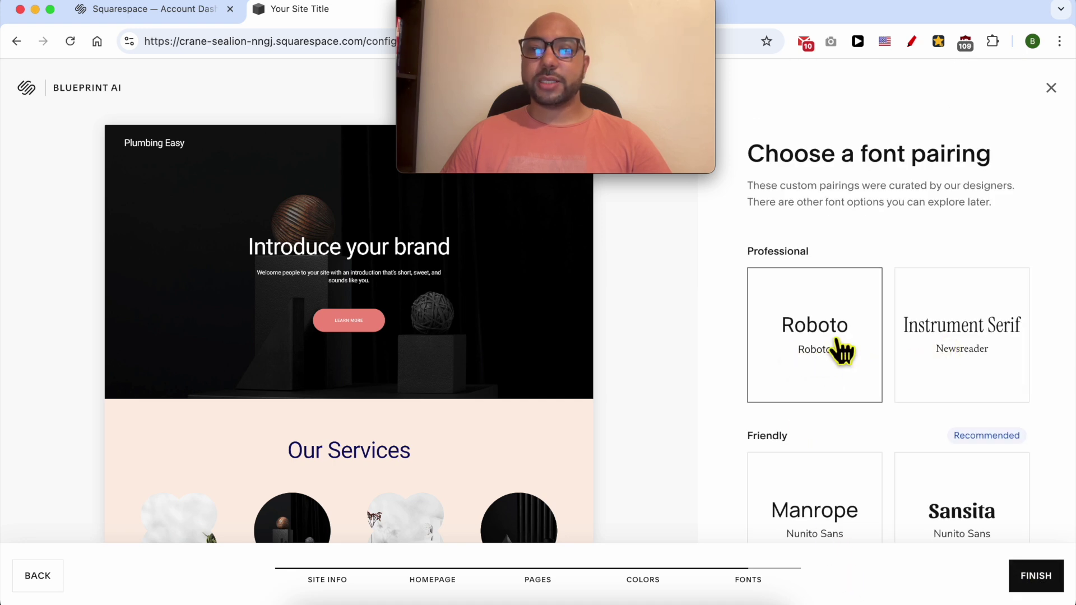
pyautogui.click(924, 381)
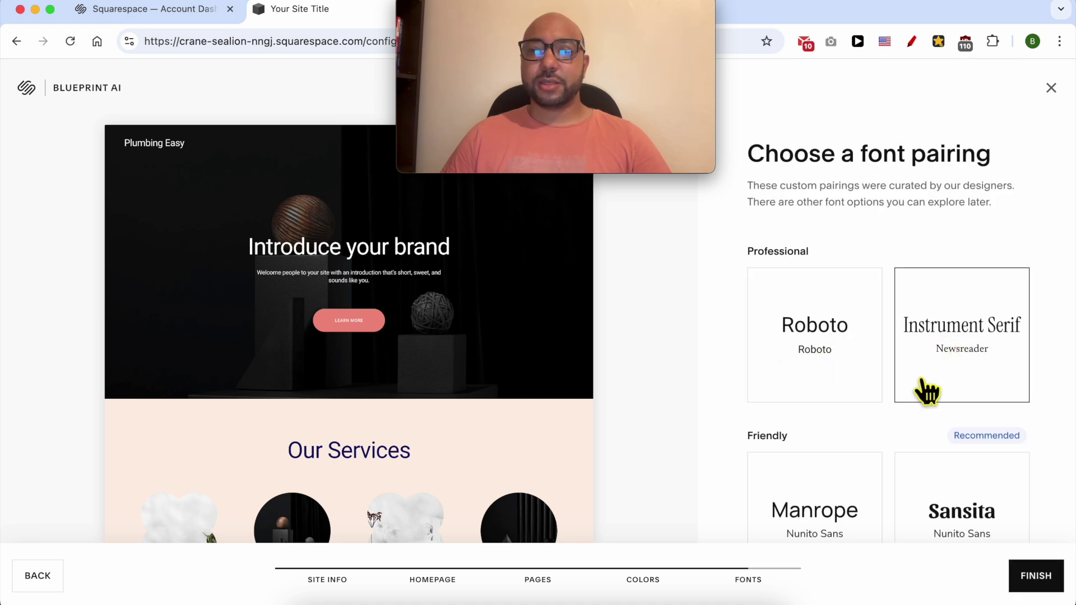
pyautogui.click(835, 377)
pyautogui.scroll(-5, 538, 371)
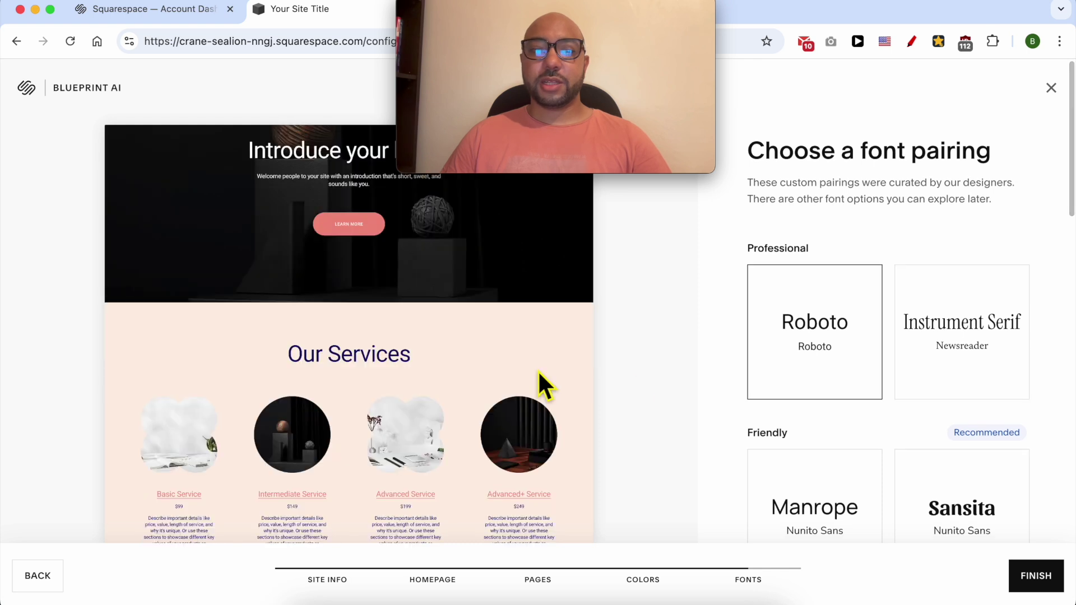
pyautogui.scroll(-1, 792, 379)
pyautogui.scroll(-3, 821, 432)
pyautogui.scroll(3, 829, 409)
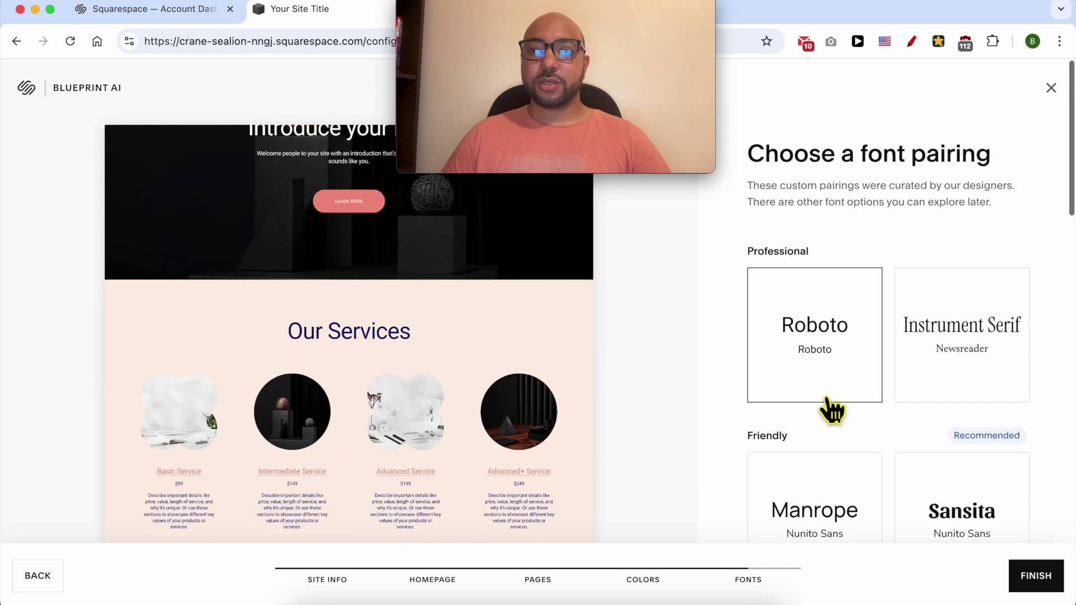
# Settle on the Sansita and Nunito Sans pairing and finish to generate the site
pyautogui.click(827, 488)
pyautogui.scroll(-4, 824, 470)
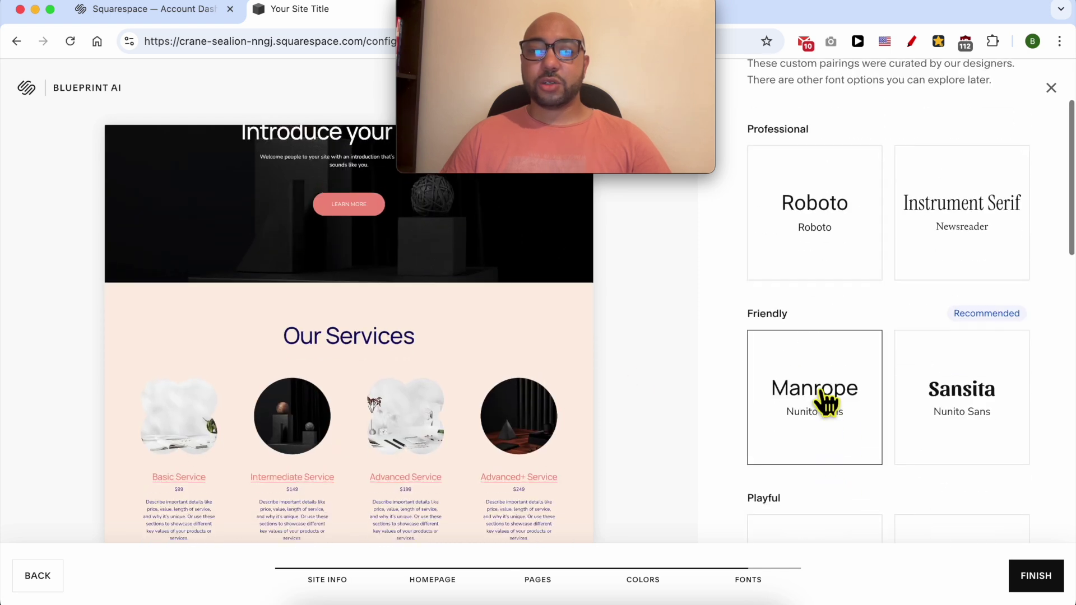
pyautogui.scroll(-5, 412, 384)
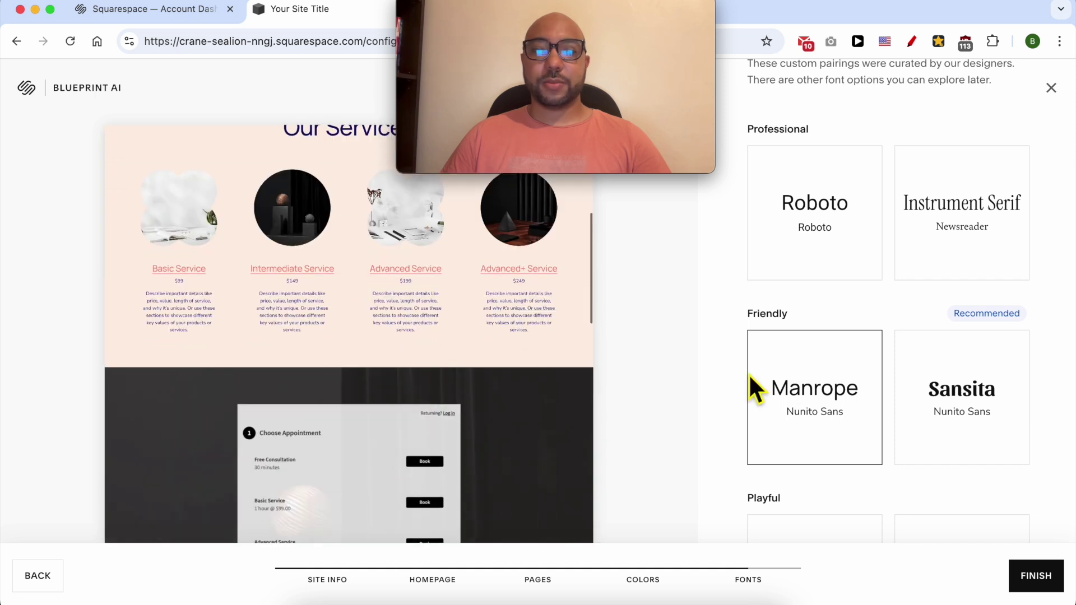
pyautogui.click(936, 407)
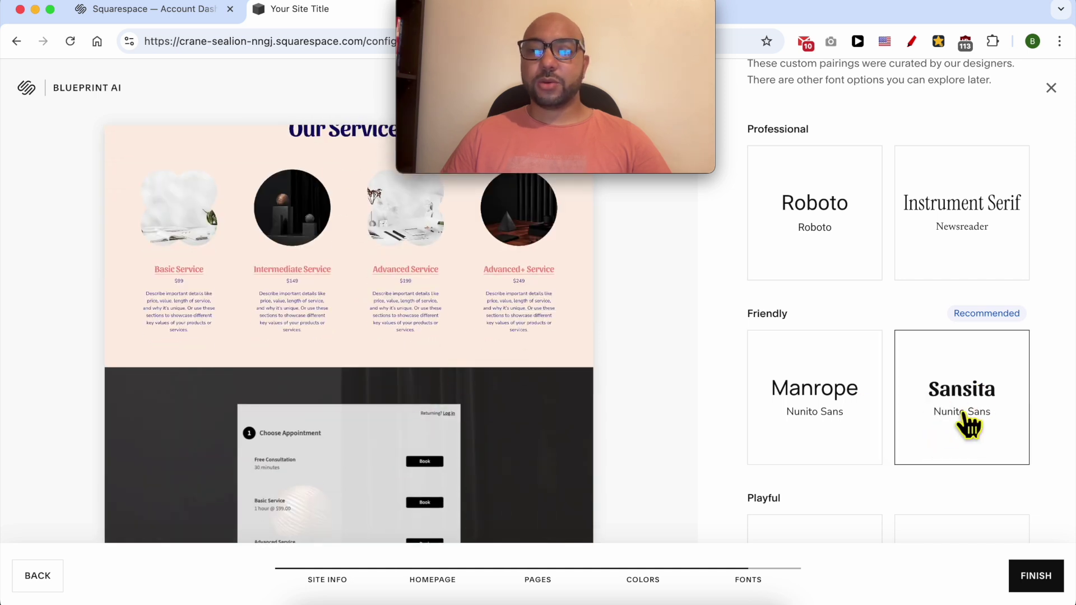
pyautogui.scroll(-15, 991, 423)
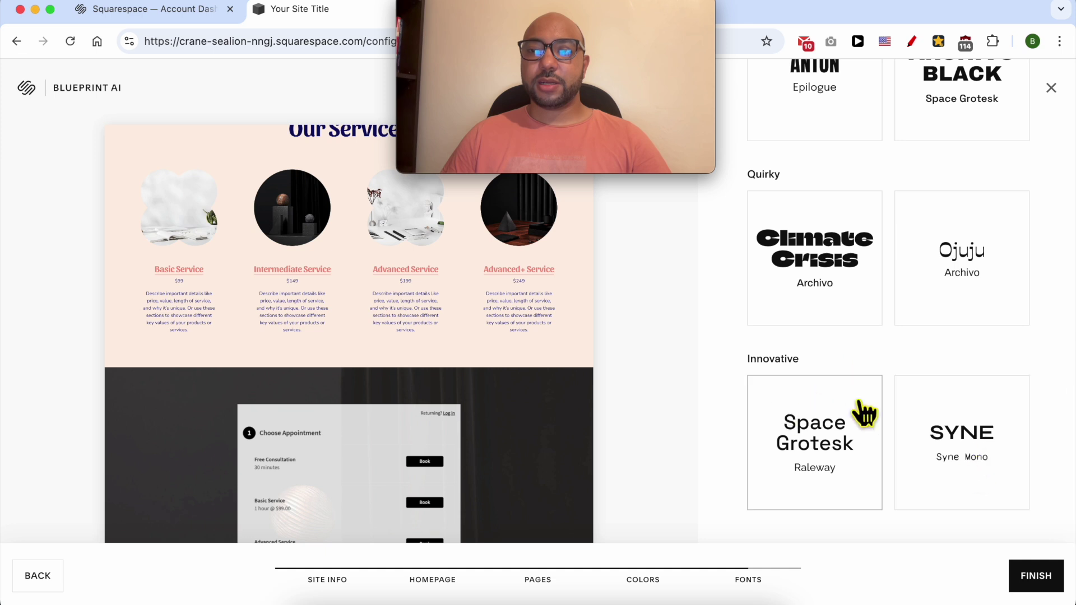
pyautogui.scroll(6, 889, 406)
pyautogui.scroll(9, 888, 406)
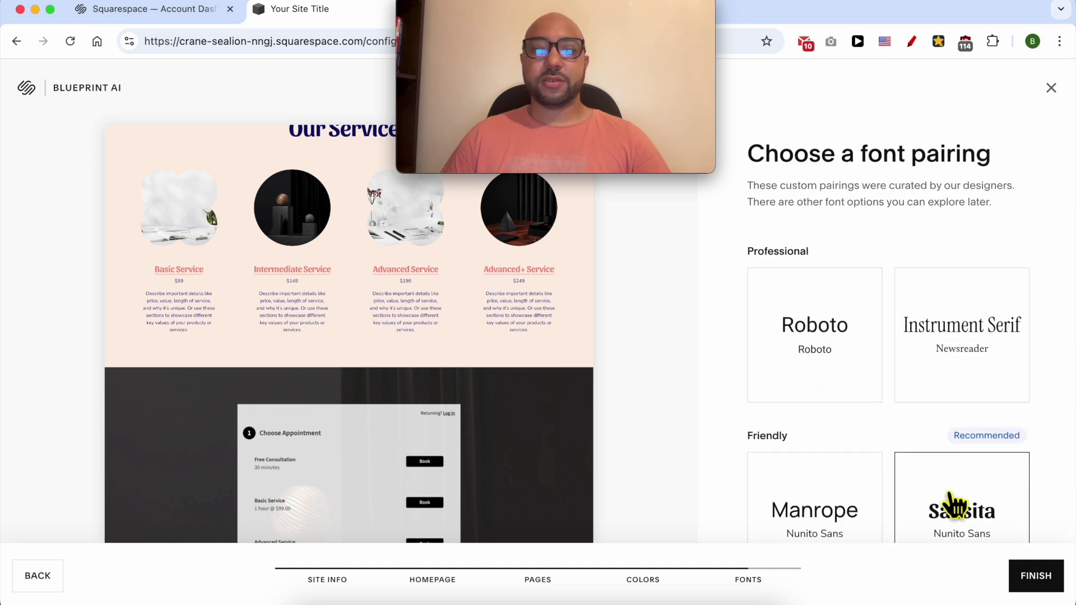
pyautogui.click(1033, 580)
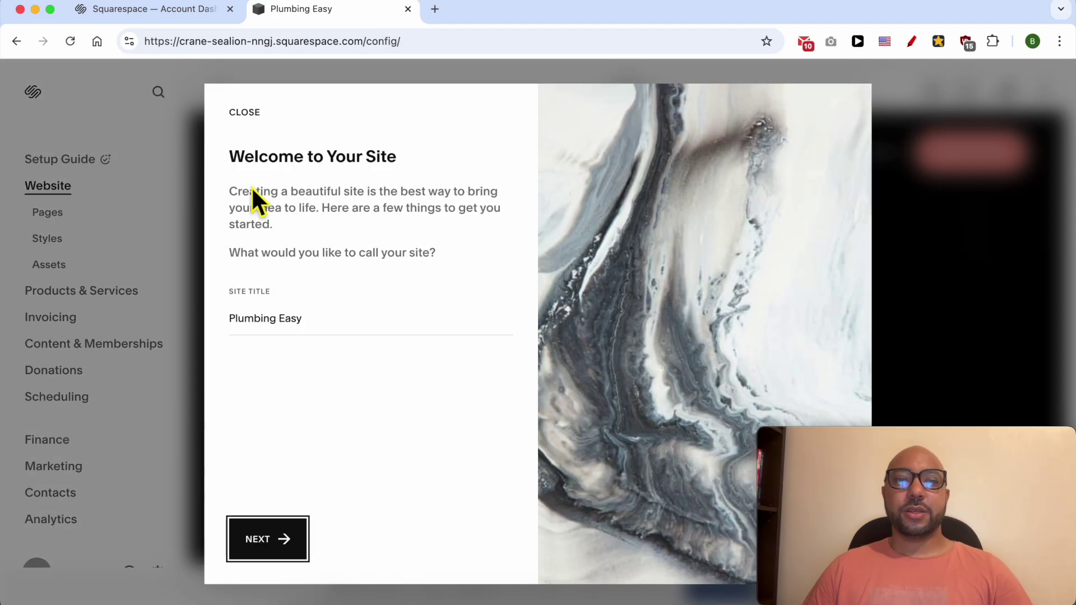
# Confirm the 'Plumbing Easy' site title and step through the four-step welcome tour
pyautogui.tripleClick(310, 329)
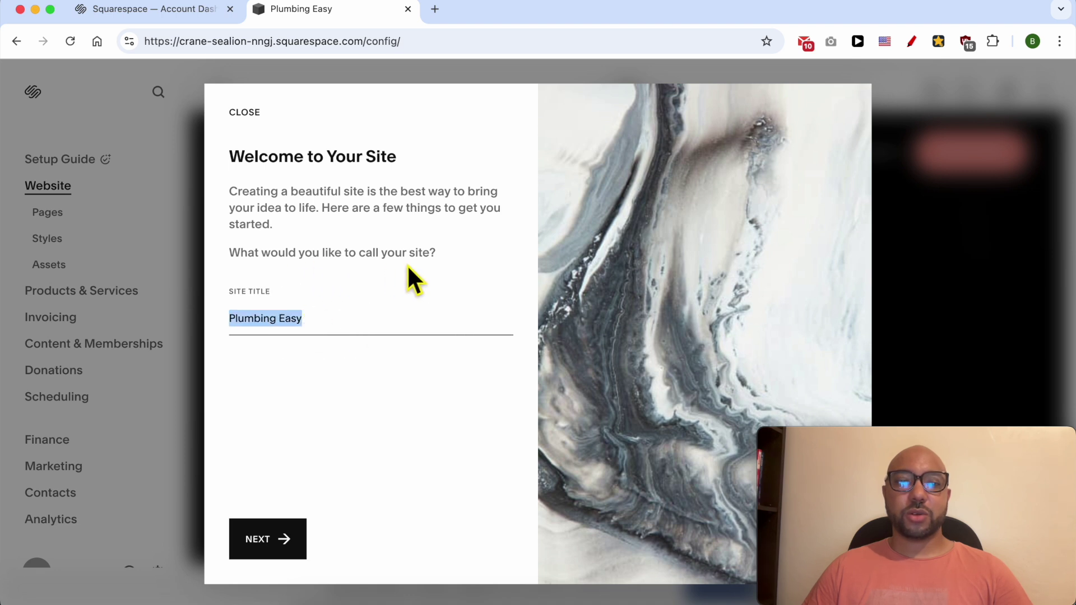
pyautogui.click(267, 539)
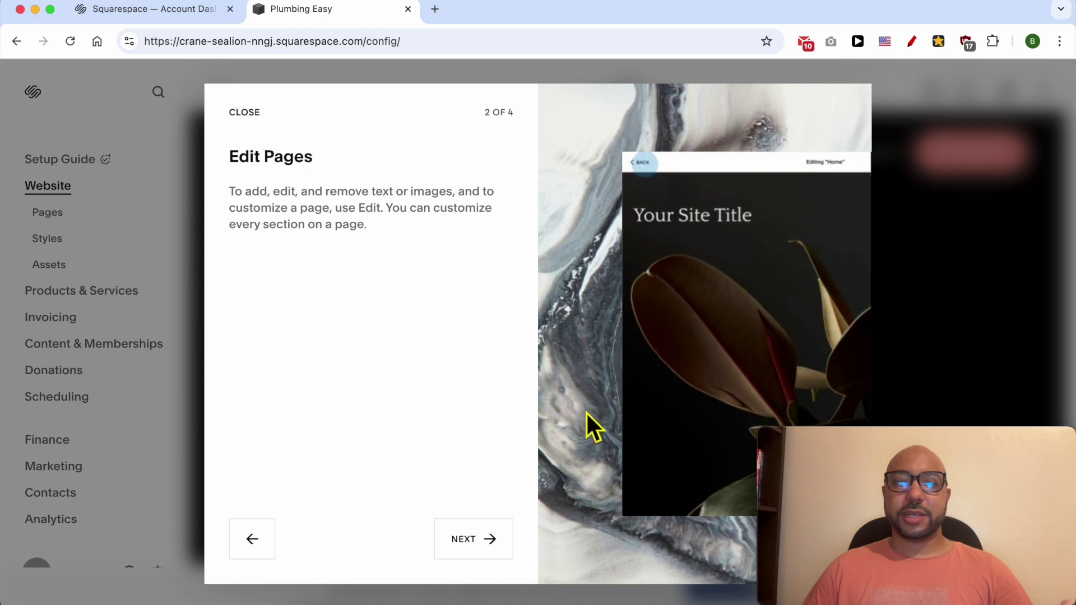
pyautogui.click(470, 539)
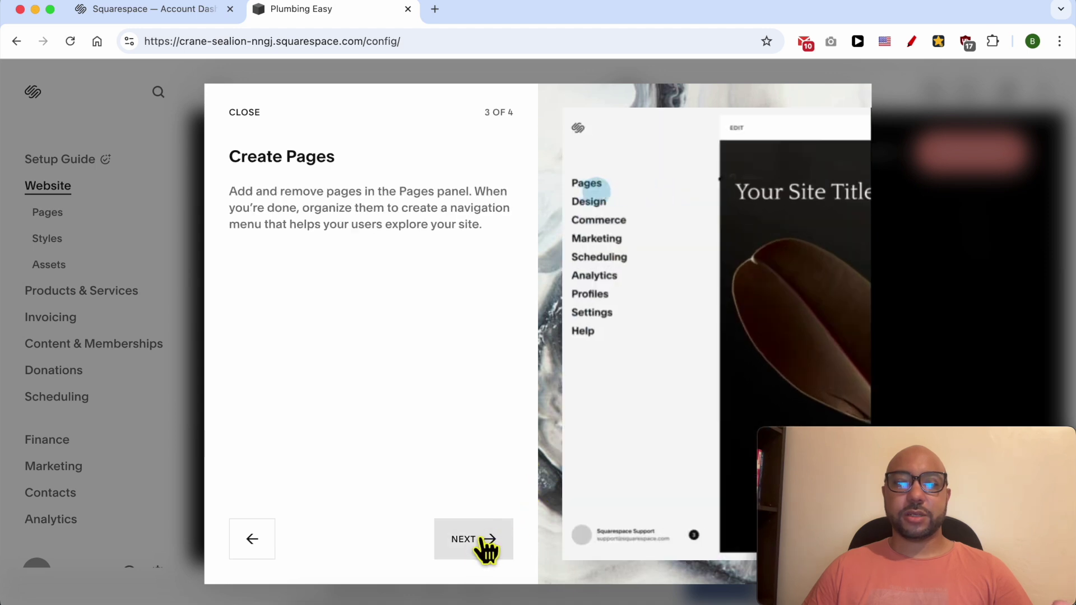
pyautogui.click(483, 540)
pyautogui.click(483, 541)
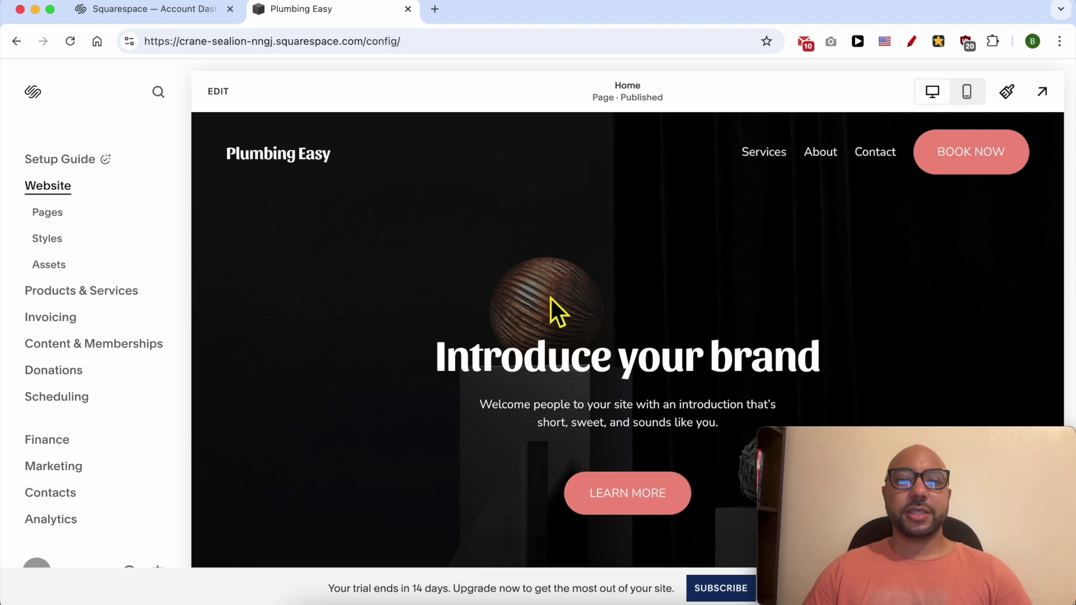
# Scroll through the generated Home page preview, then enter edit mode
pyautogui.scroll(-6, 543, 337)
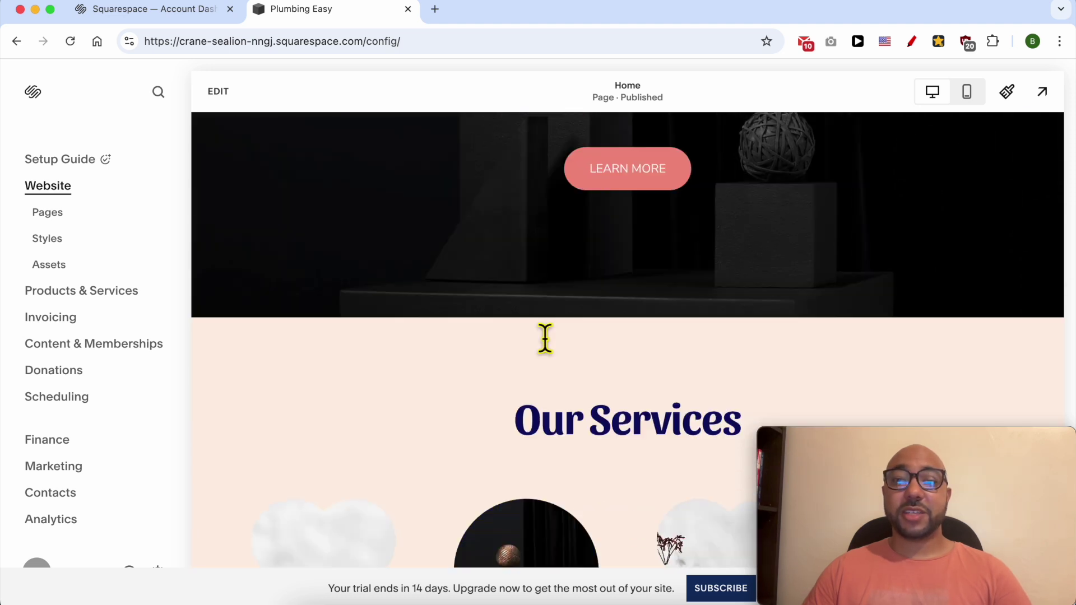
pyautogui.scroll(-20, 543, 336)
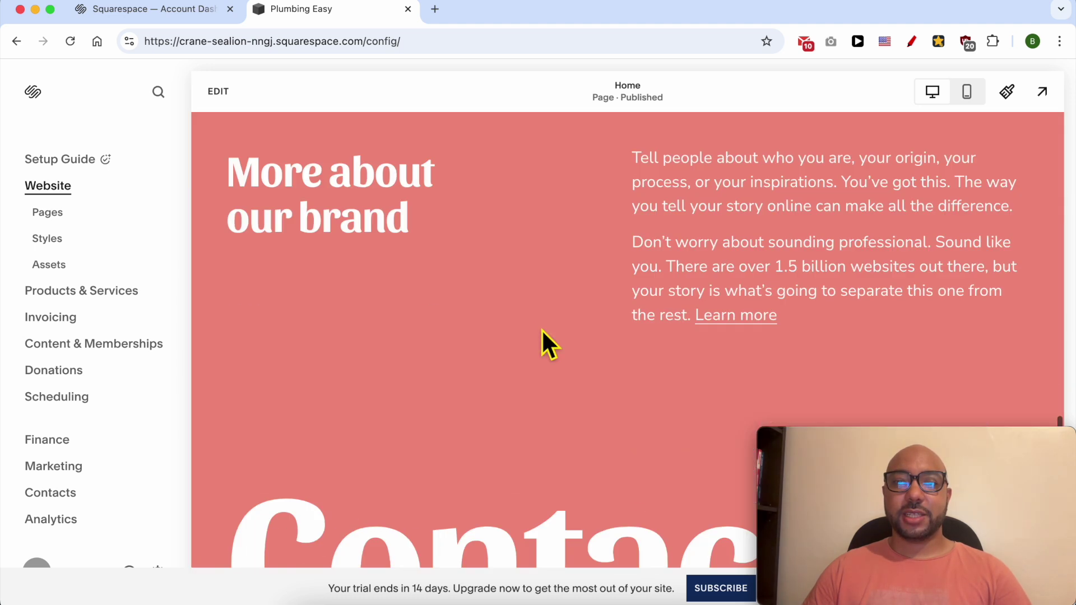
pyautogui.scroll(-10, 541, 329)
pyautogui.scroll(20, 542, 329)
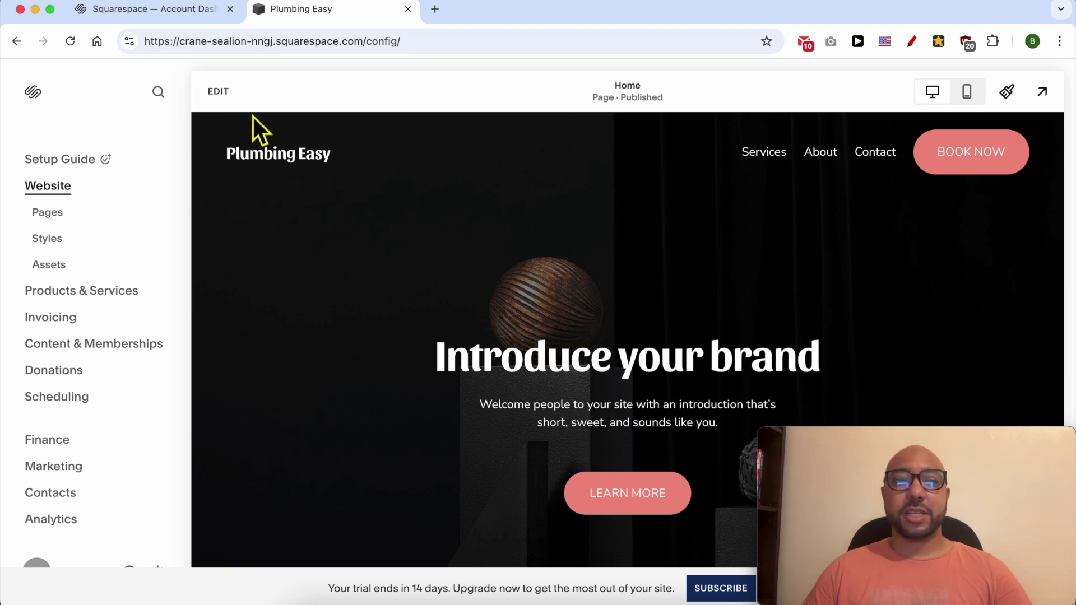
pyautogui.click(218, 93)
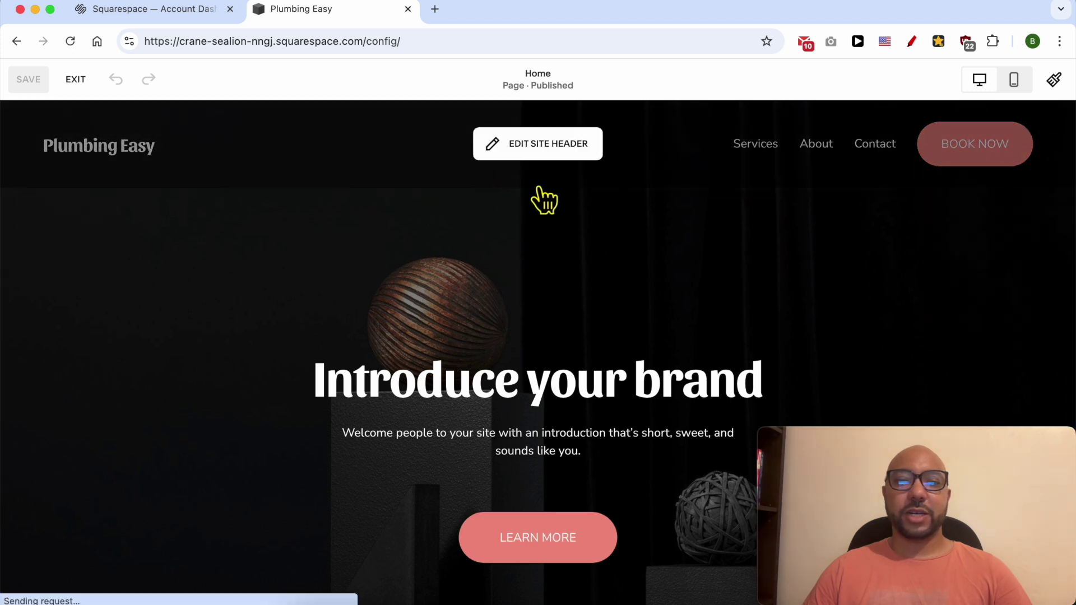
# Select then deselect the LEARN MORE button, and open the hero section's add-block picker
pyautogui.moveTo(541, 275)
pyautogui.scroll(-3, 629, 302)
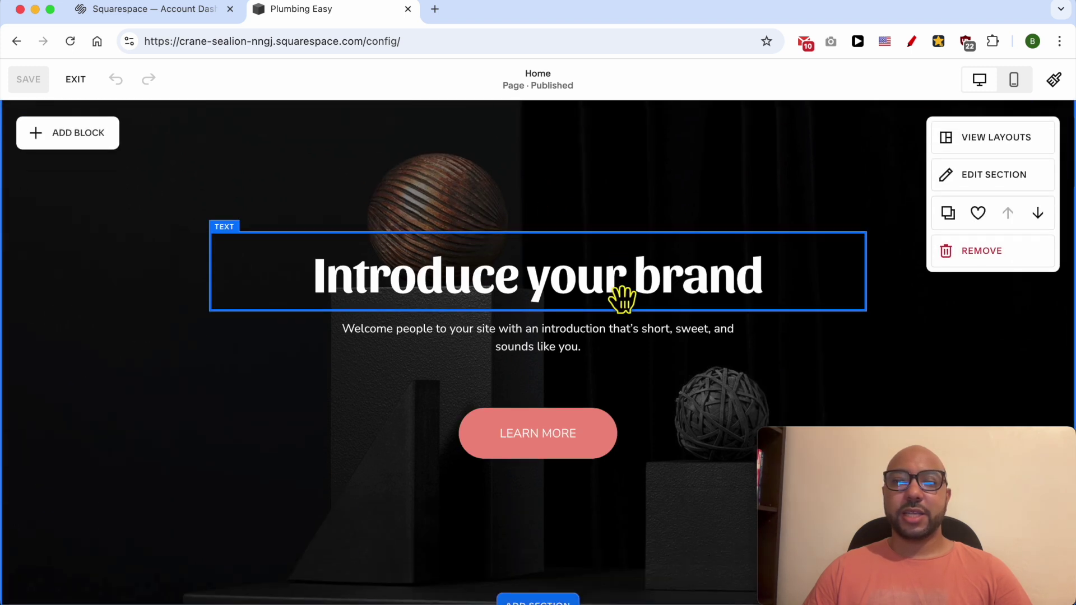
pyautogui.click(583, 398)
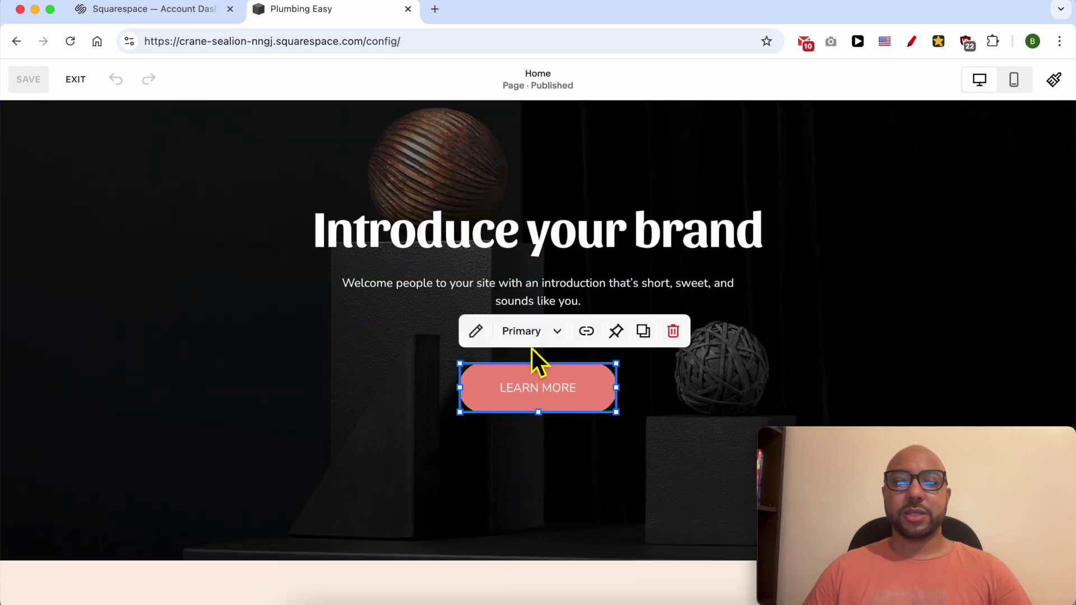
pyautogui.scroll(3, 493, 280)
pyautogui.click(274, 254)
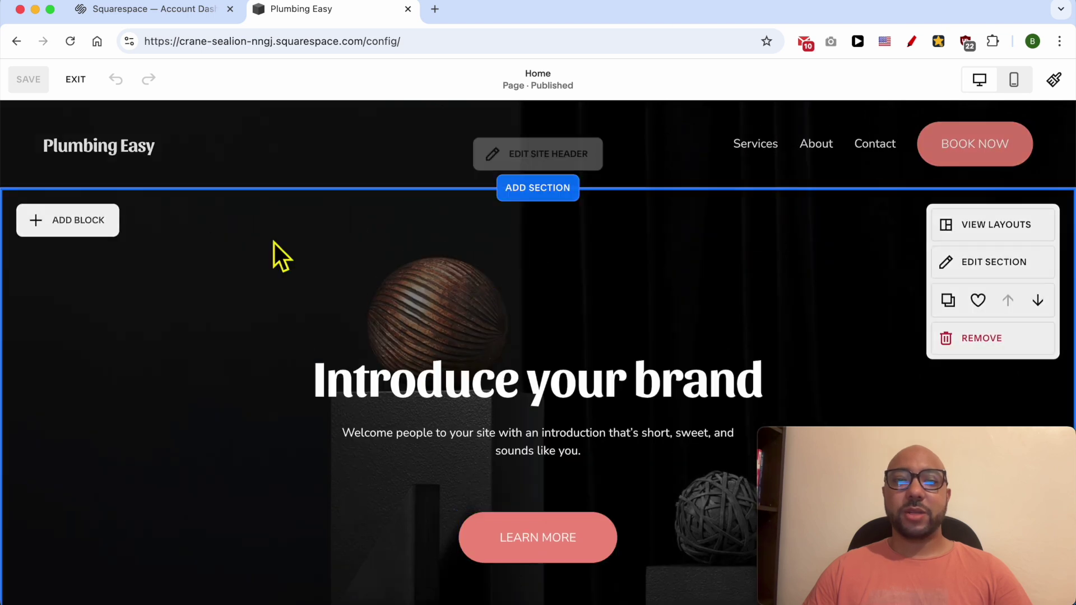
pyautogui.click(66, 224)
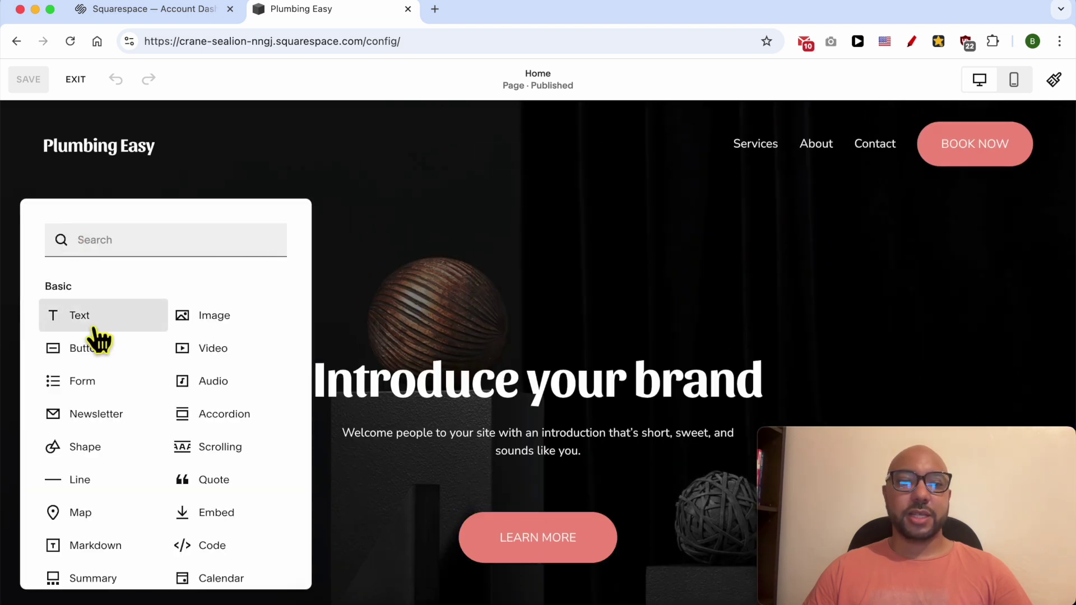
pyautogui.click(244, 328)
pyautogui.moveTo(249, 325); pyautogui.dragTo(469, 274)
pyautogui.click(94, 219)
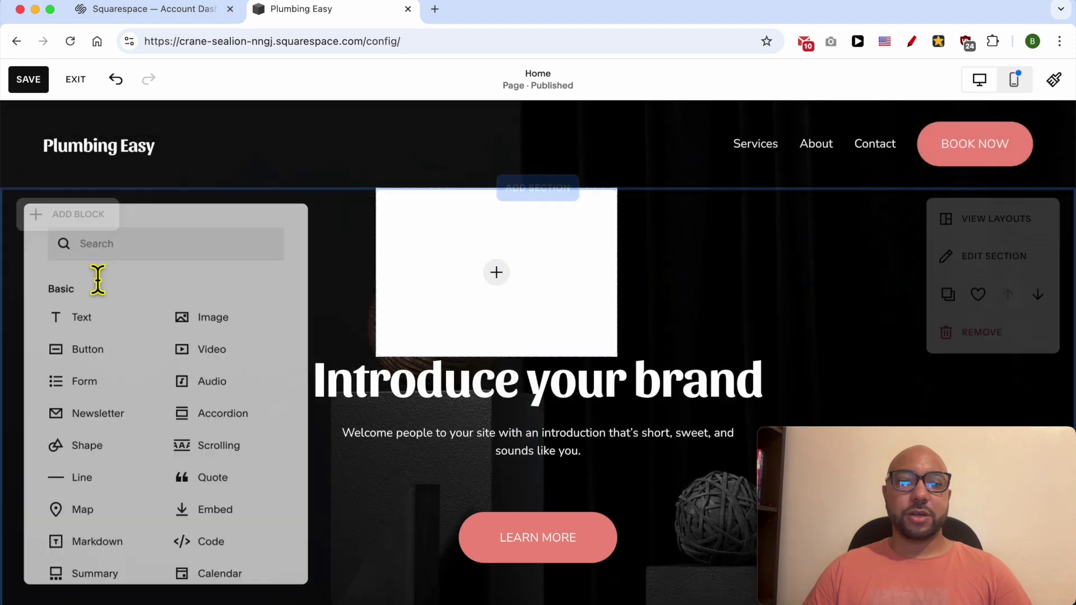
pyautogui.click(108, 353)
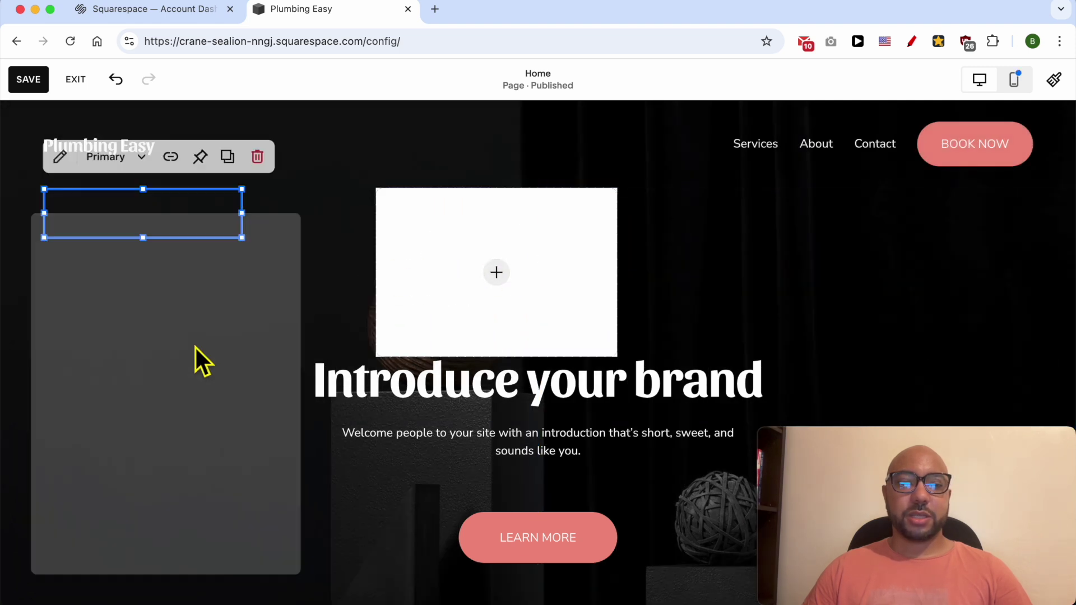
pyautogui.moveTo(209, 236); pyautogui.dragTo(566, 567)
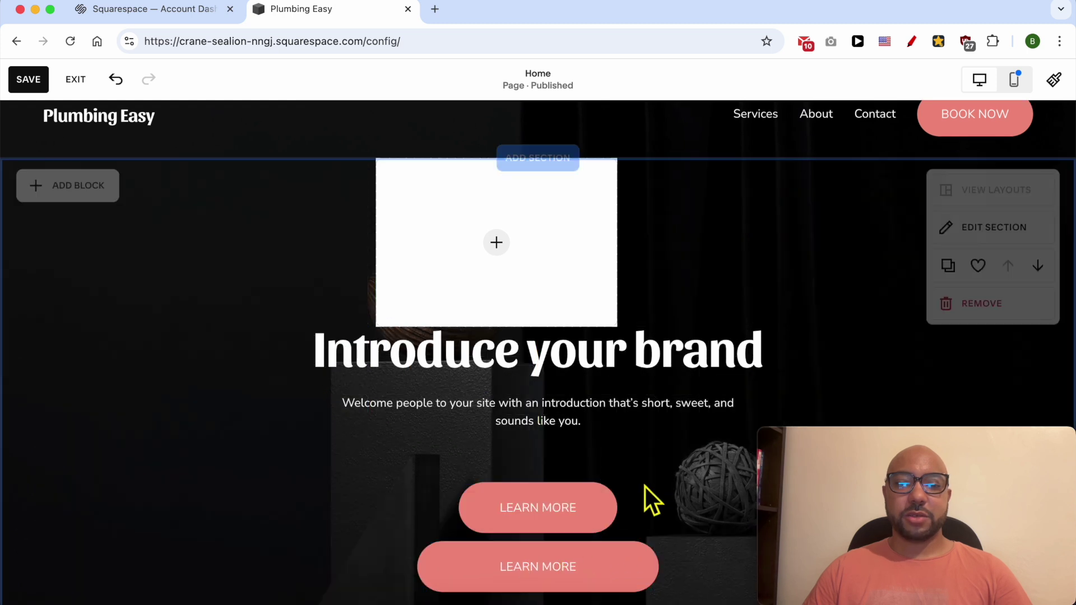
pyautogui.click(635, 558)
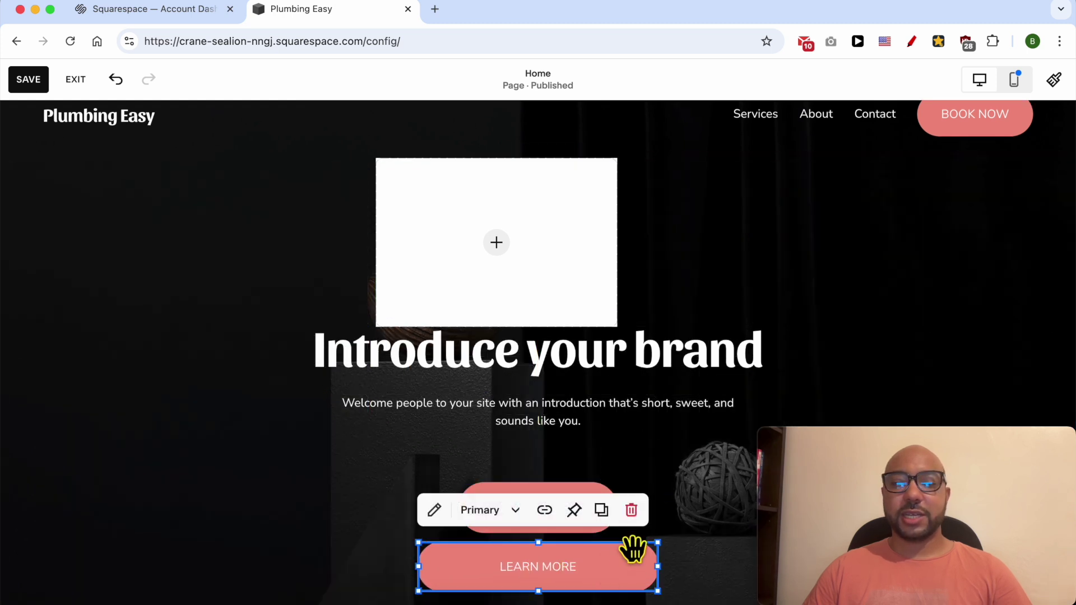
pyautogui.click(631, 510)
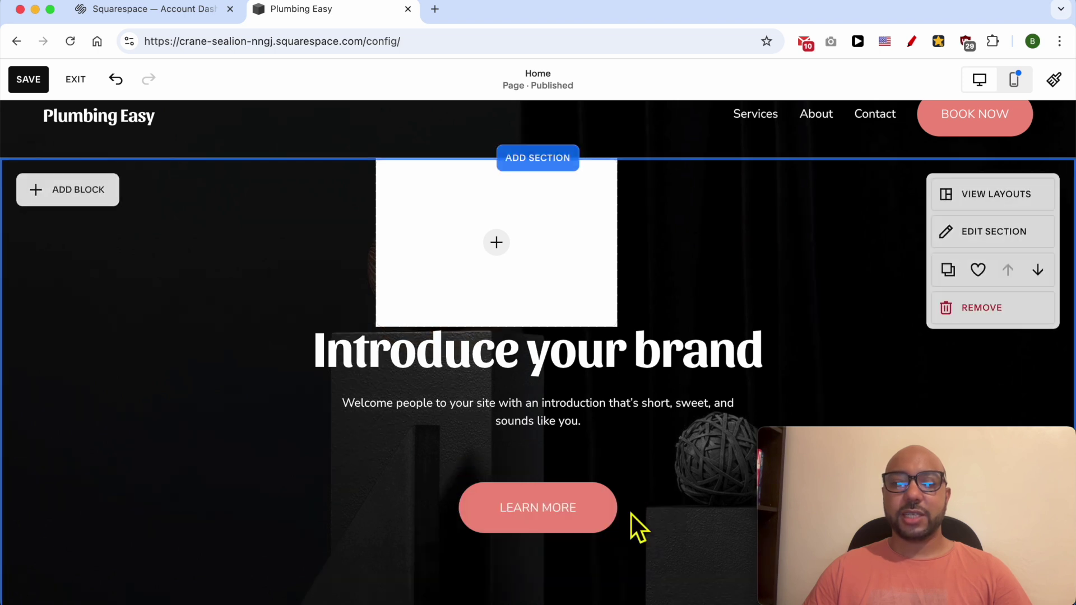
pyautogui.click(577, 316)
pyautogui.click(640, 135)
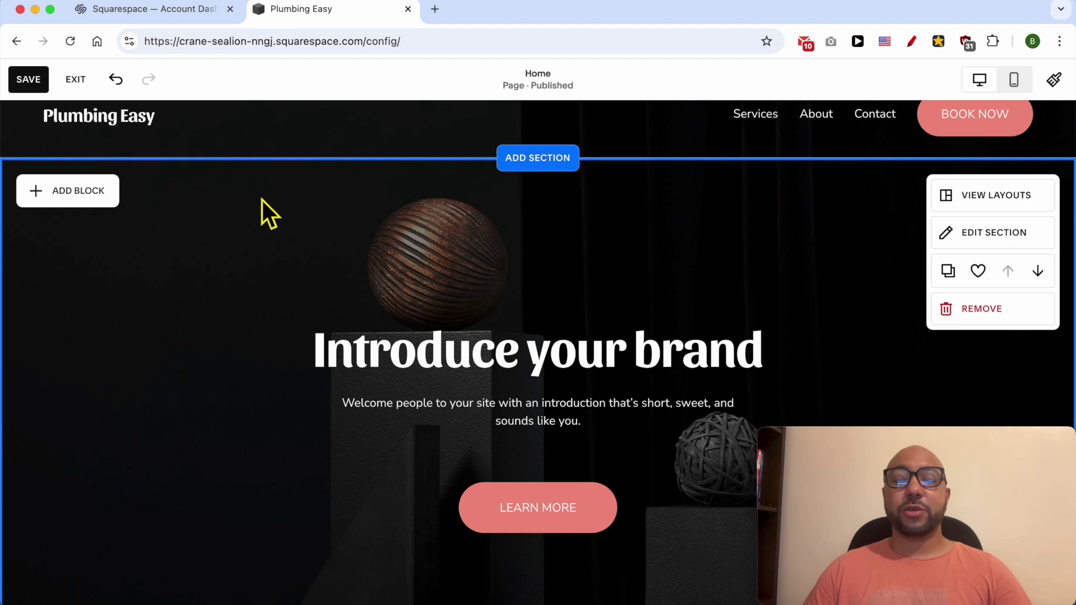
# Save the Home page, exit the editor, and preview the live site full-screen
pyautogui.click(28, 82)
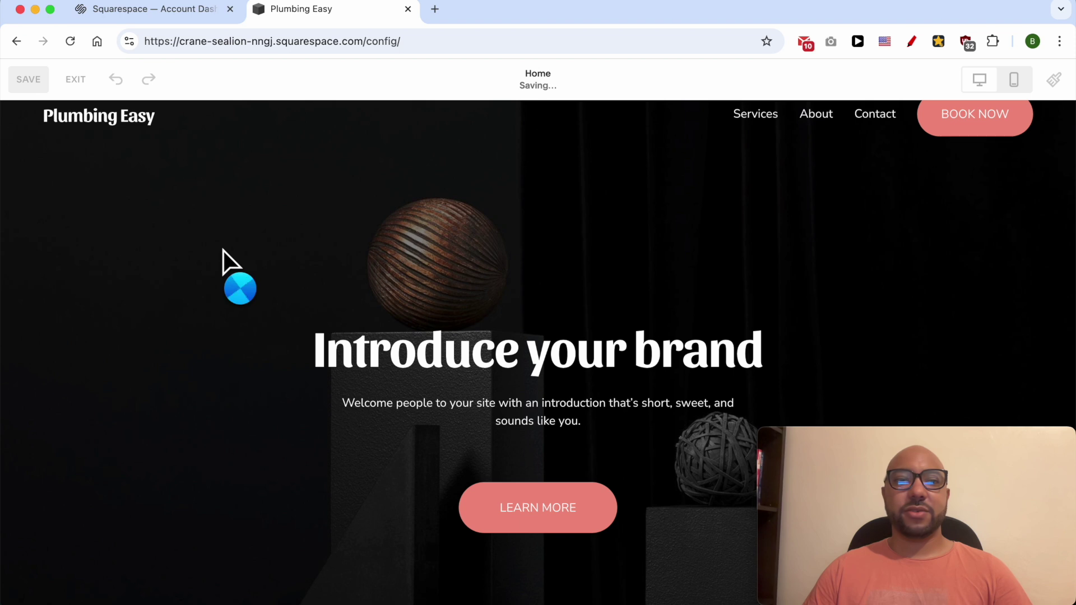
pyautogui.click(76, 80)
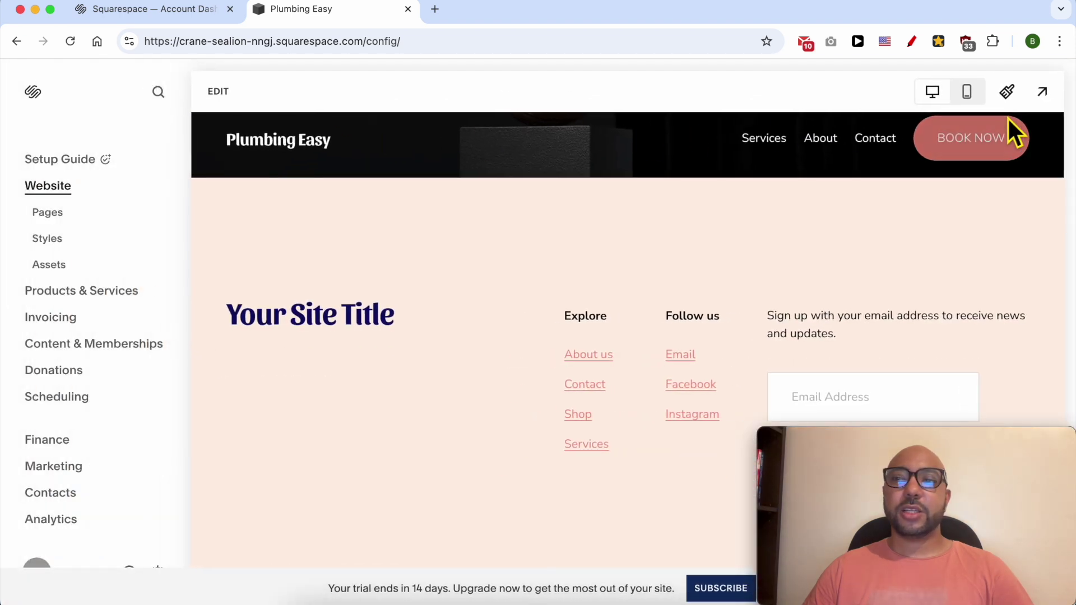
pyautogui.click(1042, 93)
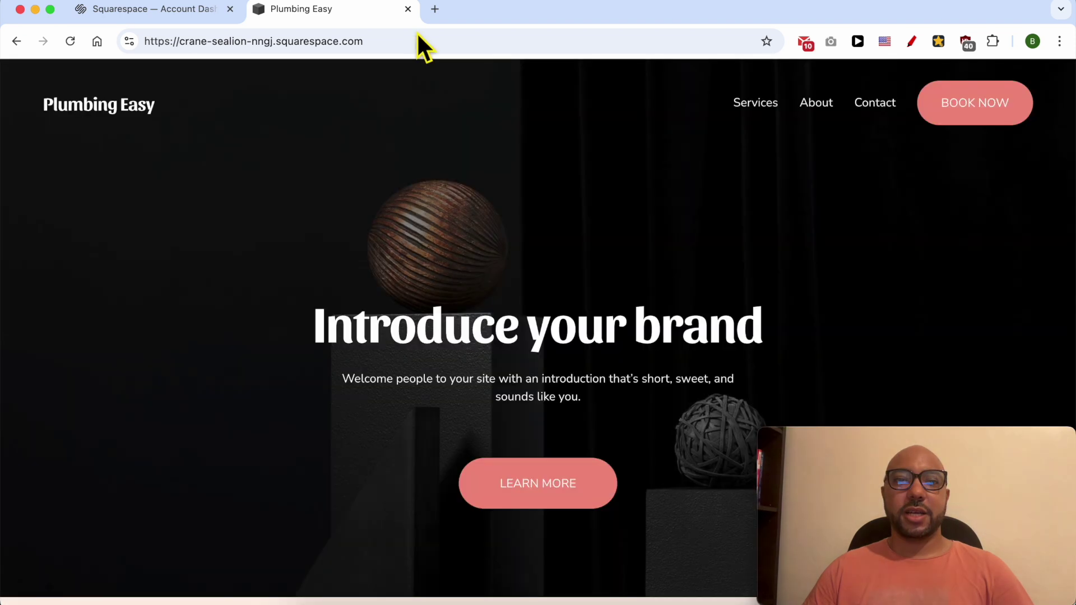
pyautogui.moveTo(370, 43); pyautogui.dragTo(72, 49)
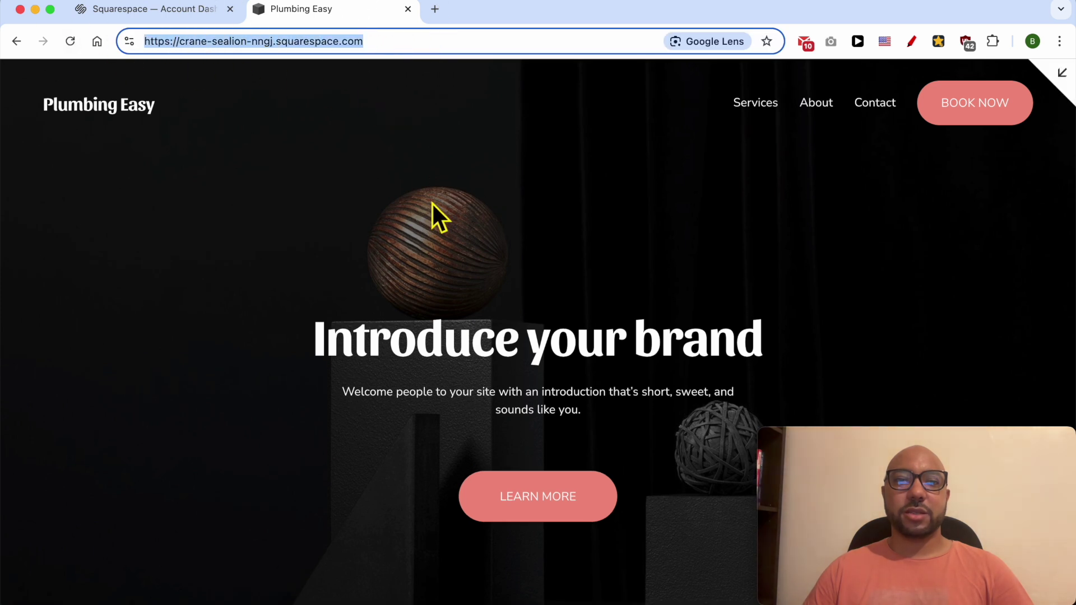
pyautogui.click(478, 237)
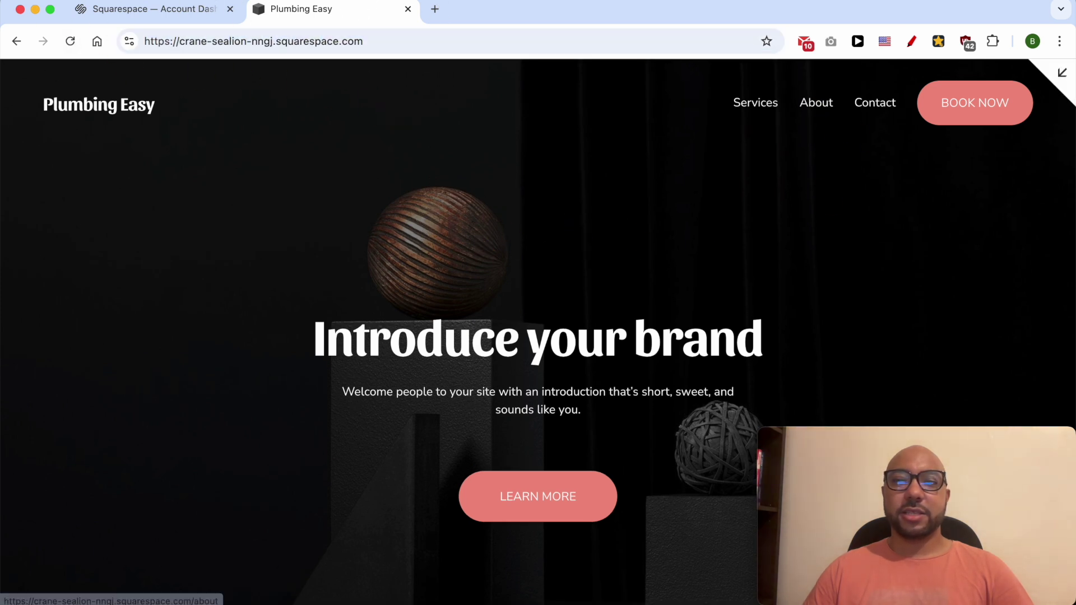
pyautogui.click(975, 106)
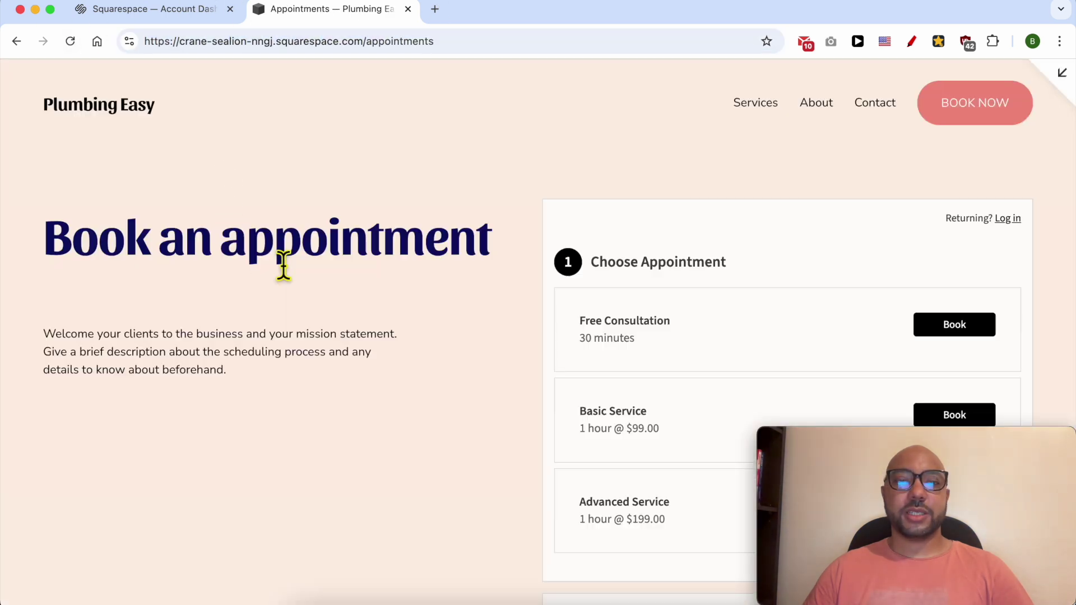
pyautogui.scroll(-10, 408, 301)
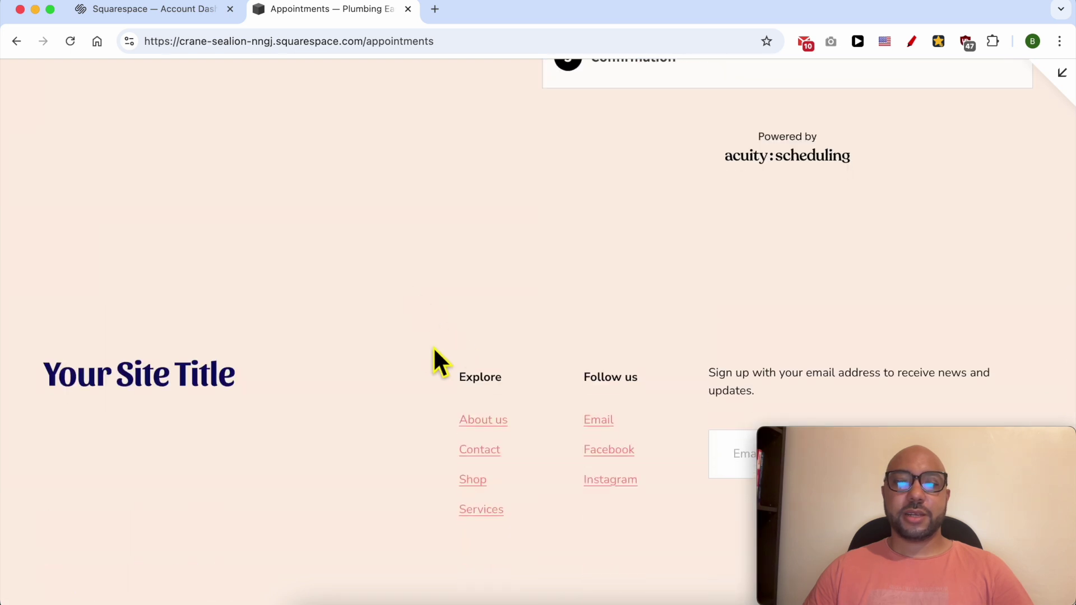
pyautogui.scroll(10, 504, 151)
pyautogui.click(125, 104)
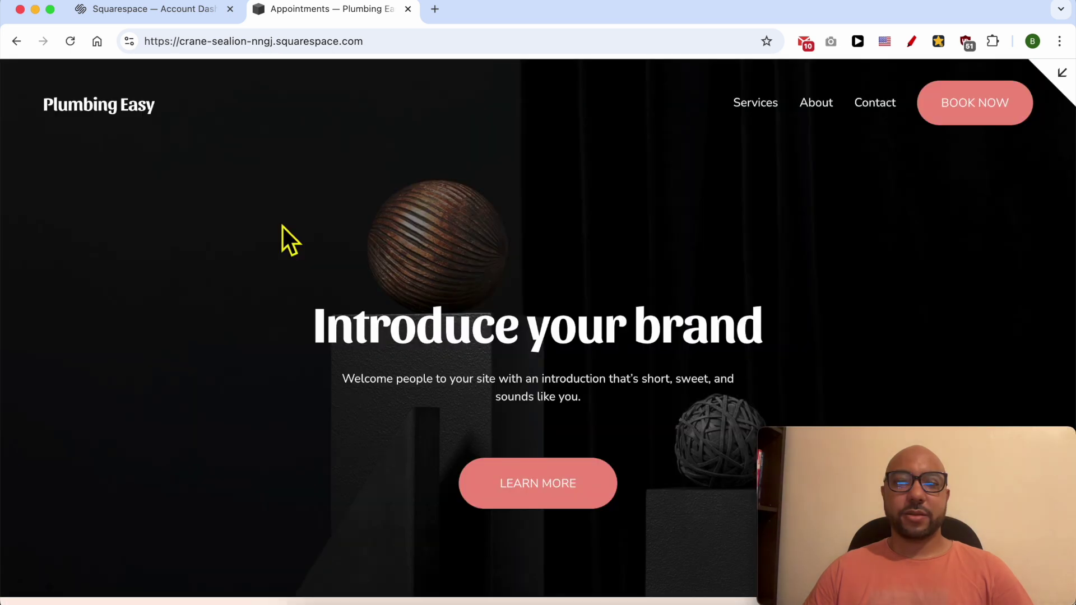